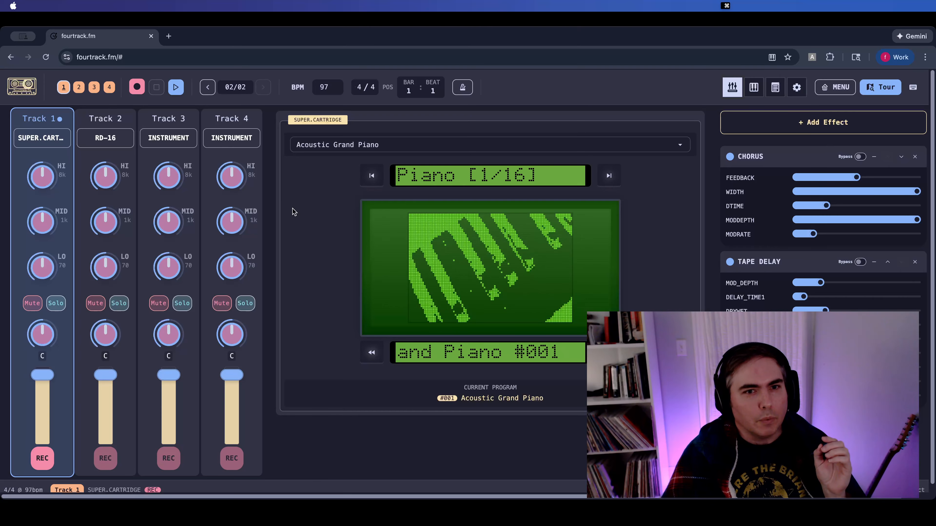
- Load the Electric Piano 1 sound on Track 1 and audition it with a short rising and falling run of notes
left_click(329, 145)
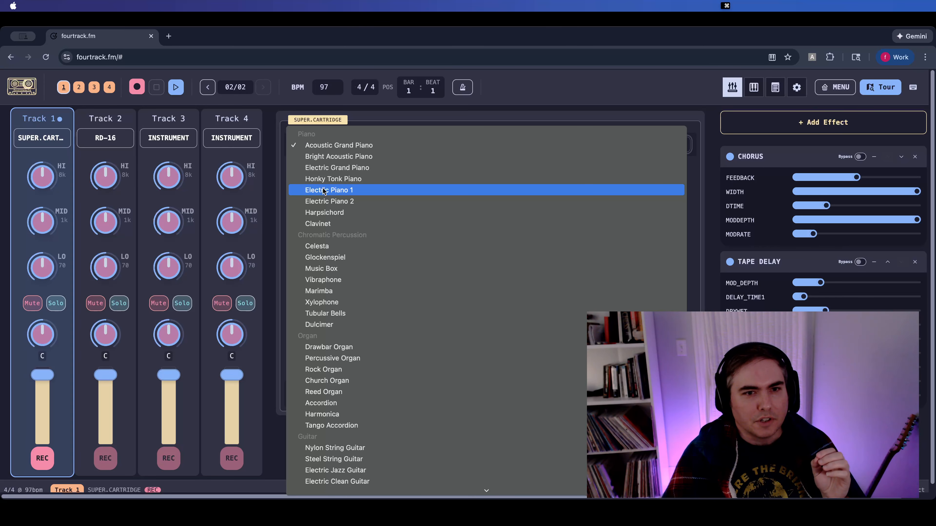
left_click(323, 190)
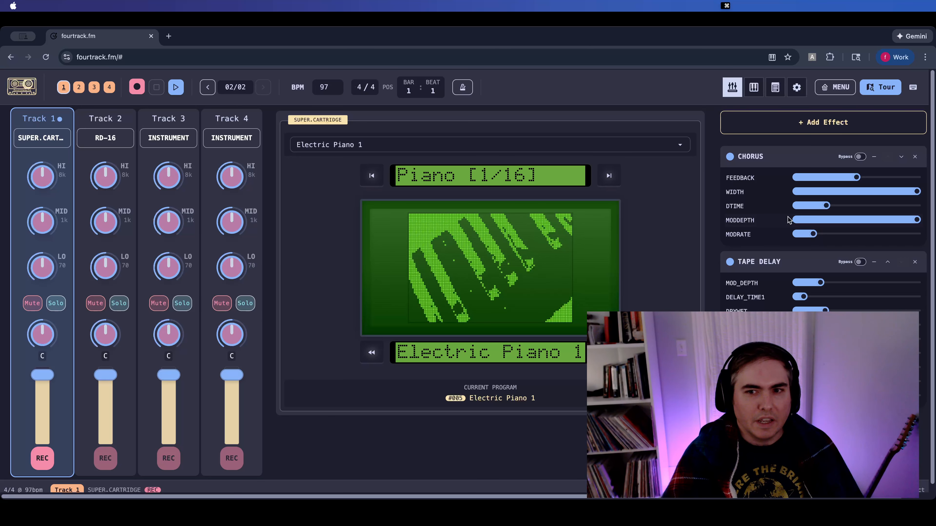
key("a")
key("o")
key("e")
key("u")
key("u")
key("e")
key("o")
key("a")
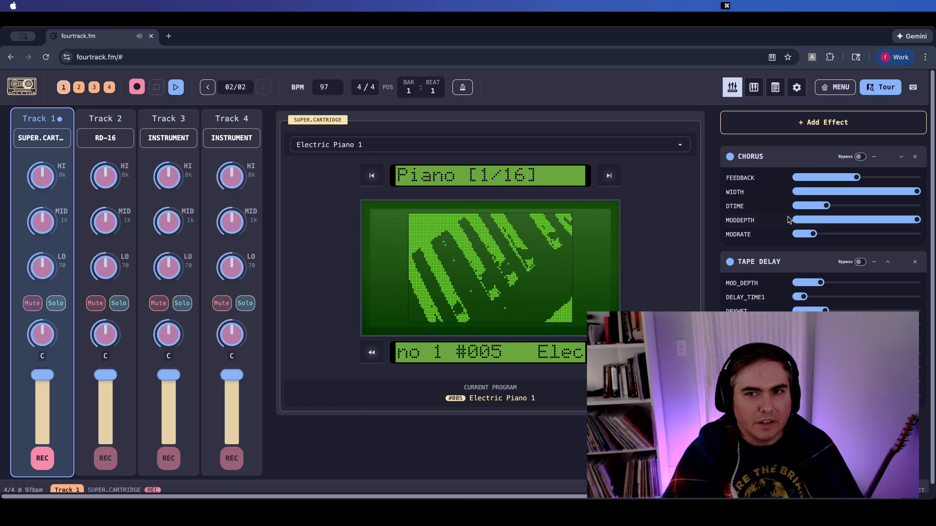
- Open the piano roll for Track 1 and shorten its sequence to one measure
left_click(749, 91)
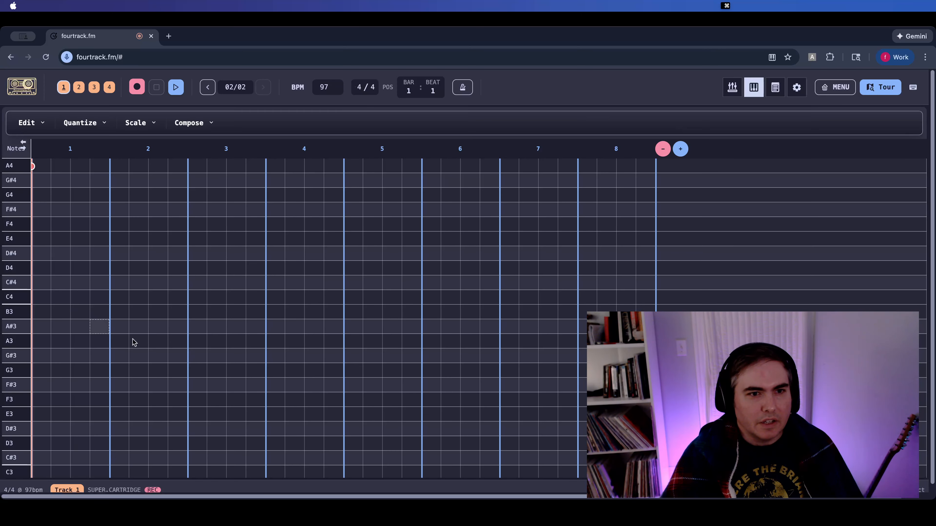
left_click(662, 149)
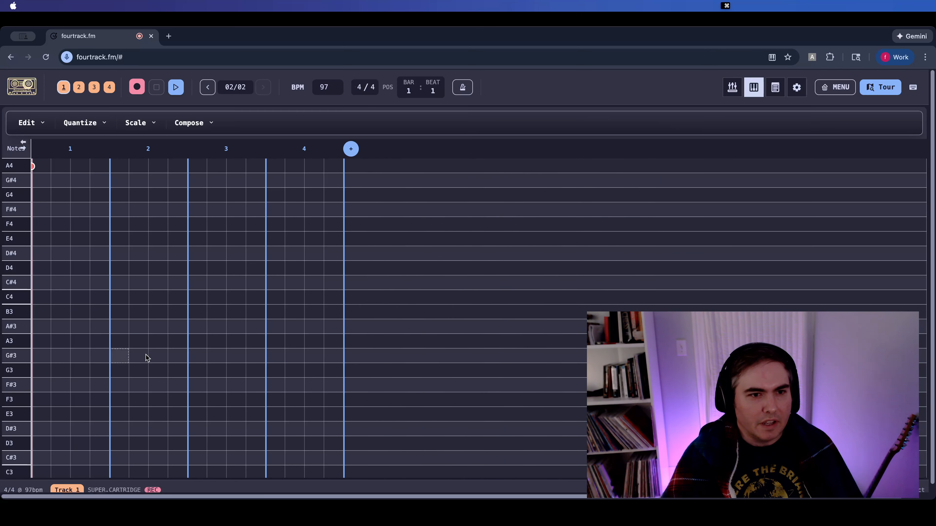
- Place F3, A#3, D4, C#4, G3 and G#3 notes in order across the measure and stretch A#3 to two grid cells
left_click(40, 400)
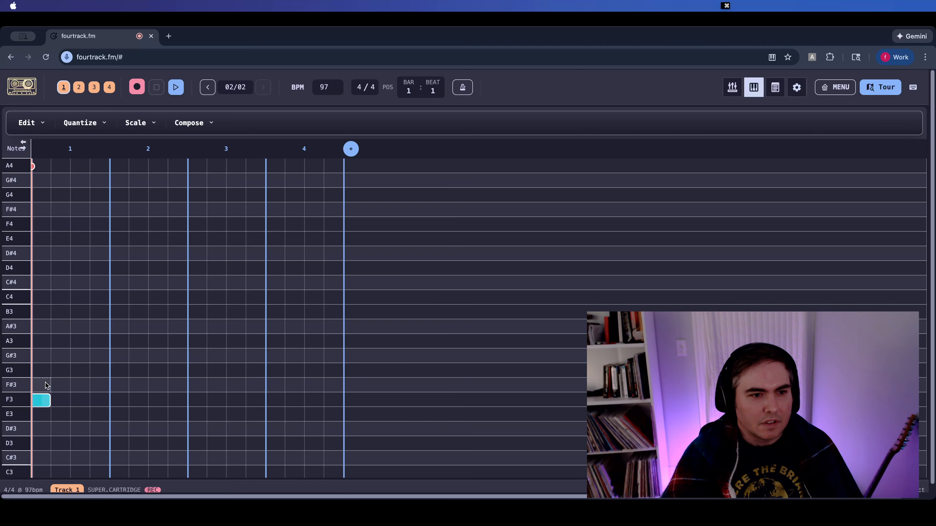
left_click(80, 327)
left_click(137, 269)
left_click(255, 284)
left_click(293, 370)
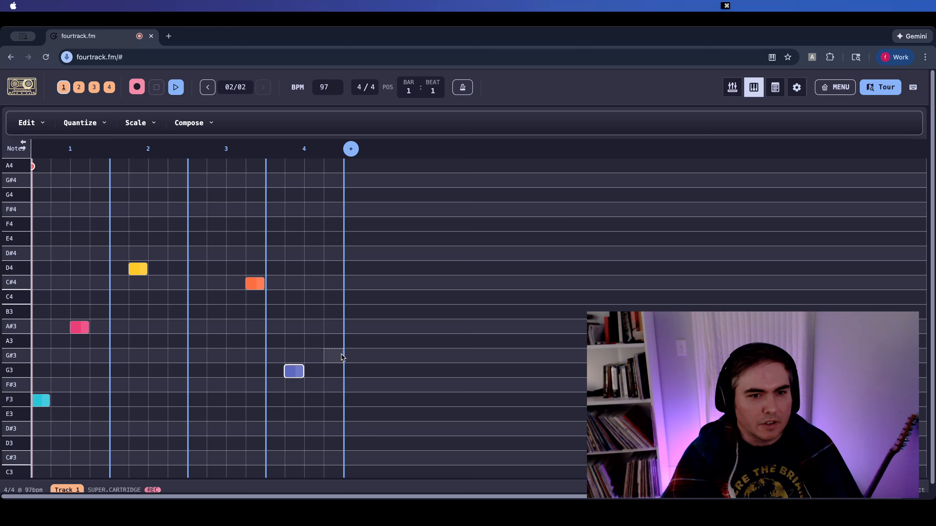
left_click(333, 356)
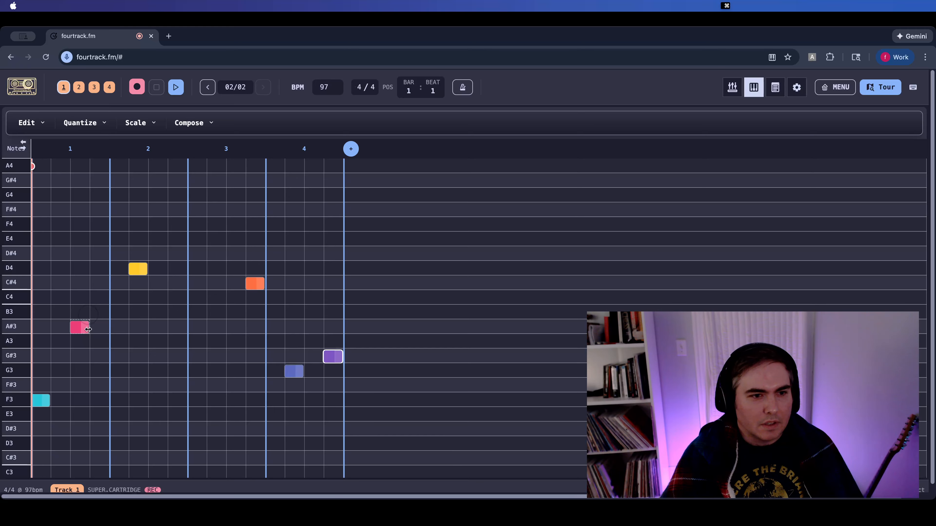
left_click_drag(88, 328, 106, 328)
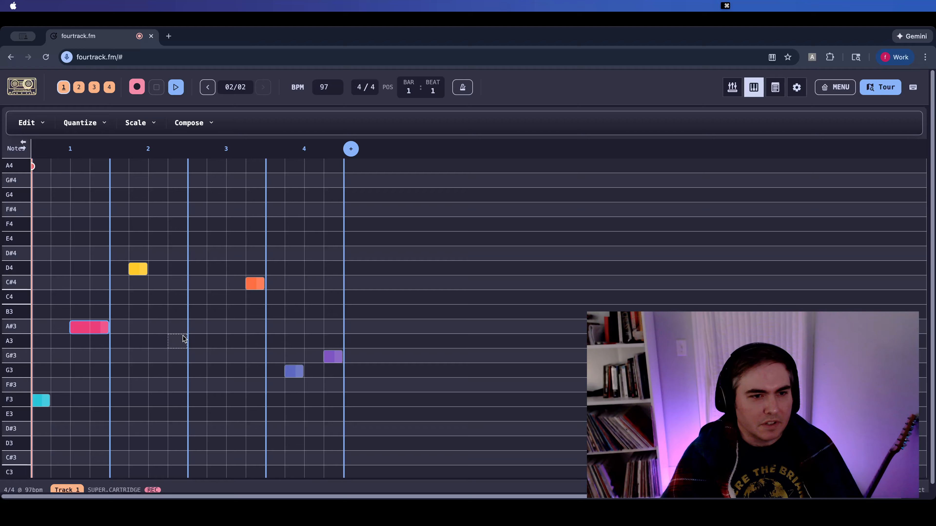
- Play back the note sequence and stop it, and try adding a second measure and removing it again
key("space")
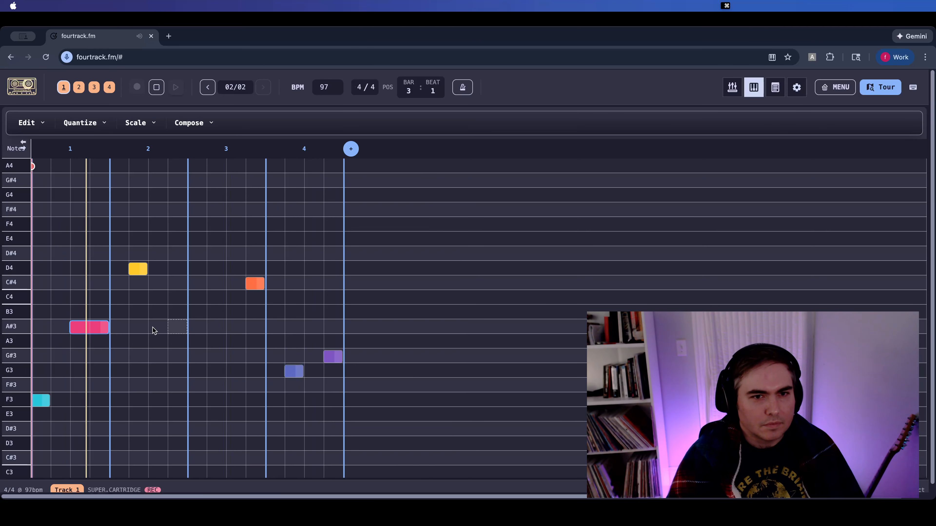
key("space")
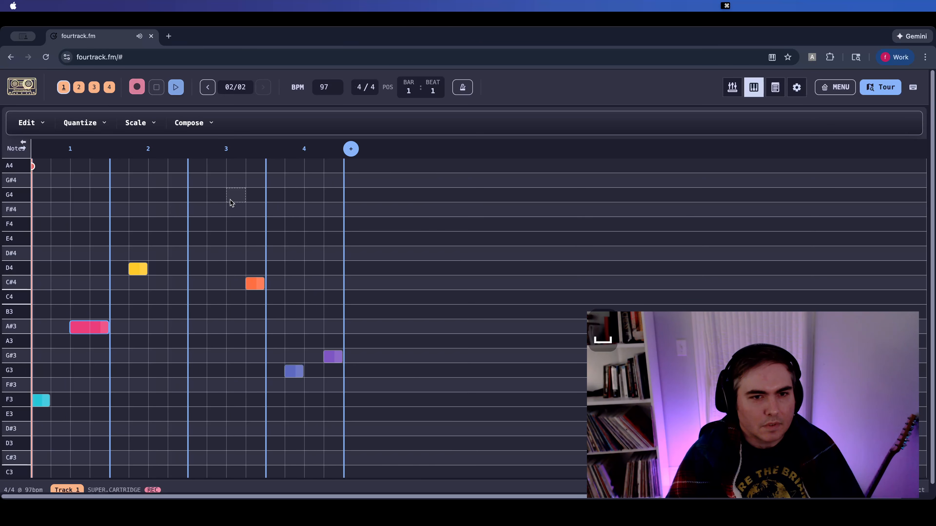
left_click(351, 149)
left_click(661, 150)
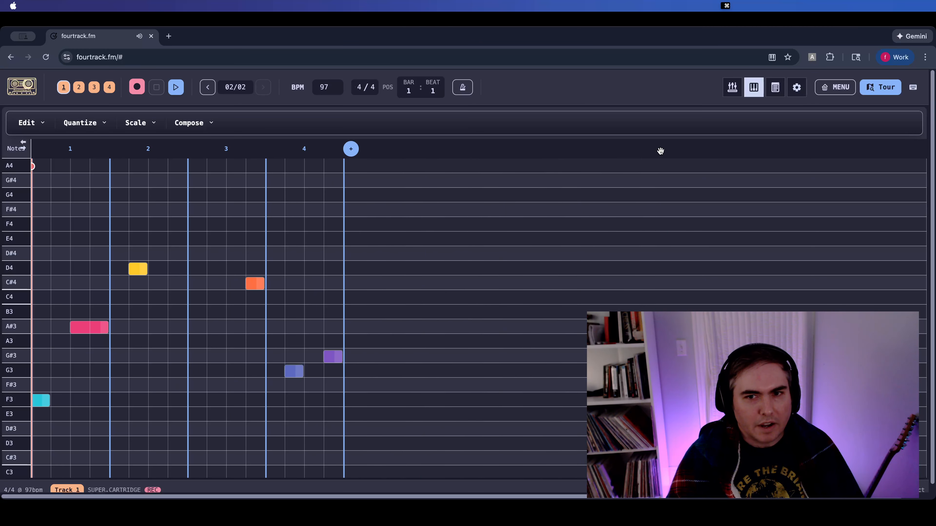
- Shift the piano roll's octave down by two and return it to 3
left_click(31, 123)
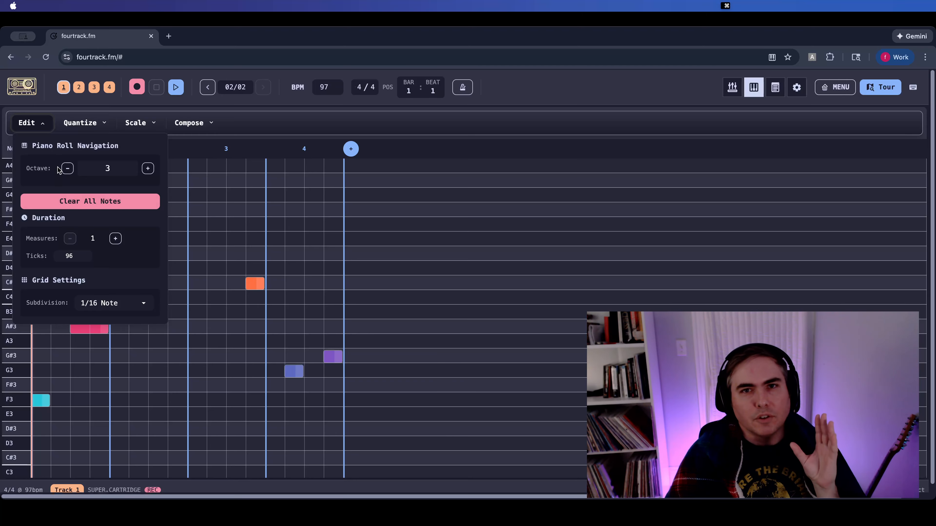
left_click(67, 169)
left_click(68, 168)
left_click(148, 168)
left_click(148, 169)
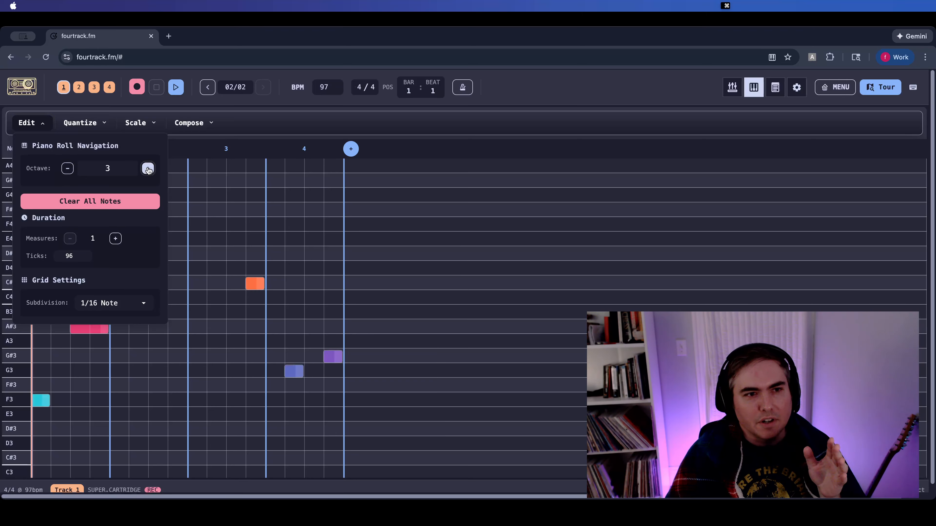
- Try the 1/8 Triplet grid subdivision and set it back to 1/16 Note
left_click(111, 303)
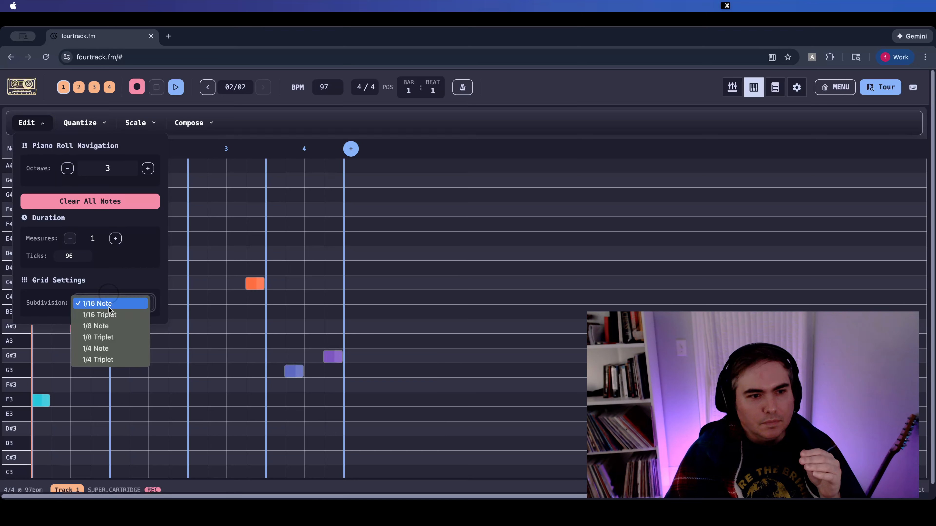
left_click(106, 336)
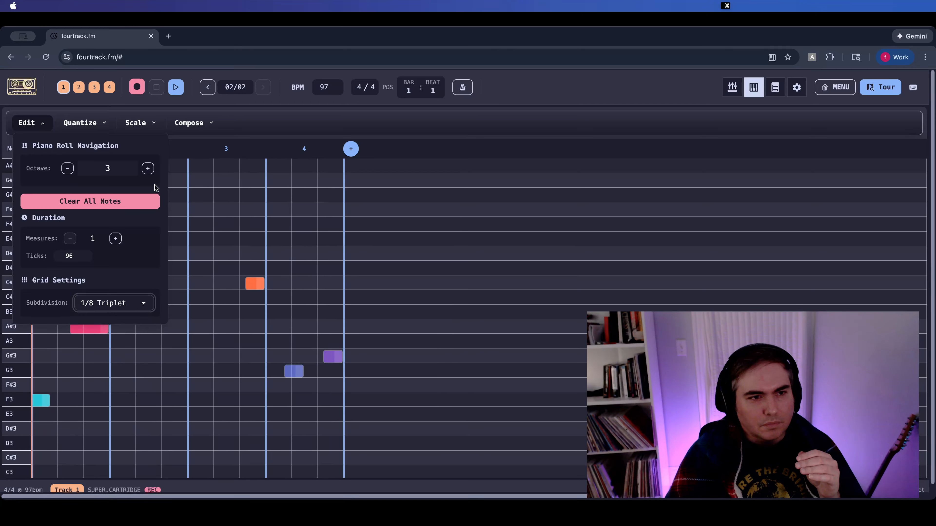
left_click(112, 302)
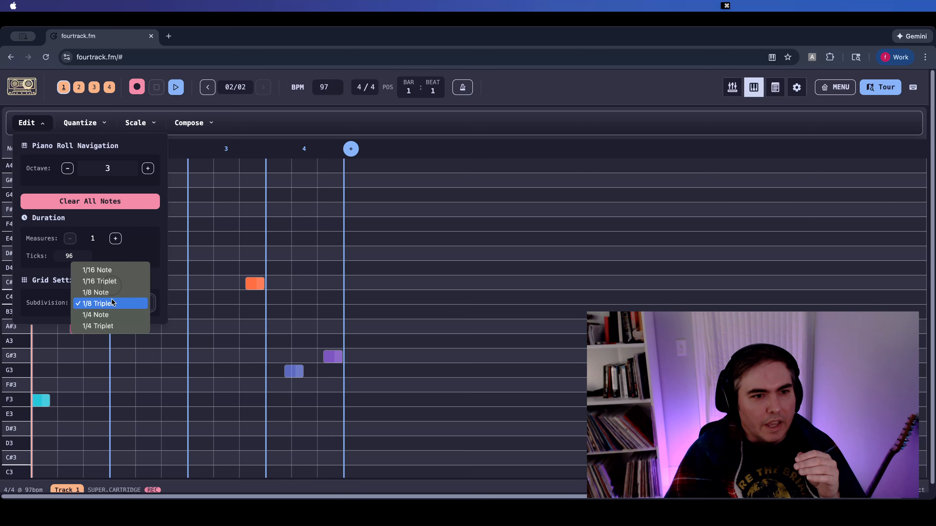
left_click(110, 270)
left_click(237, 125)
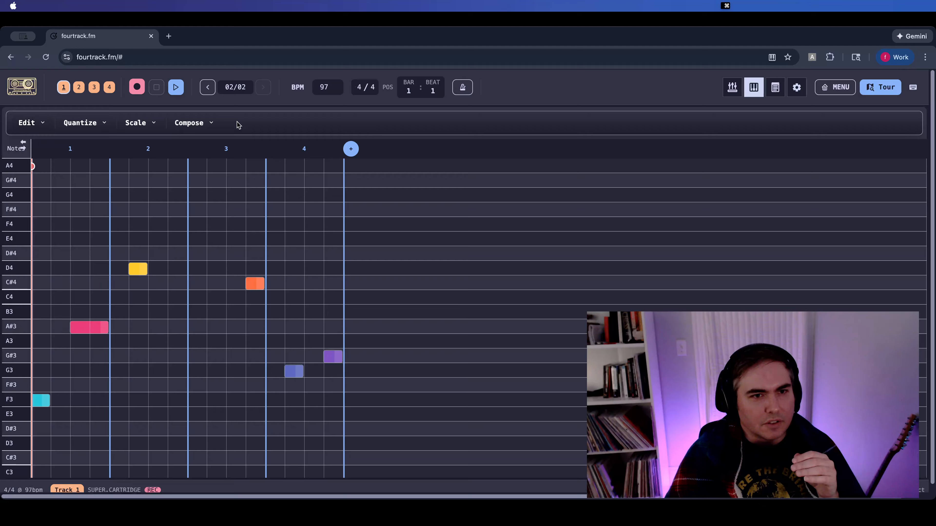
- Select all the notes in the Track 1 piano roll and delete them
scroll(2, 319, "down", 5)
scroll(2, 295, "up", 3)
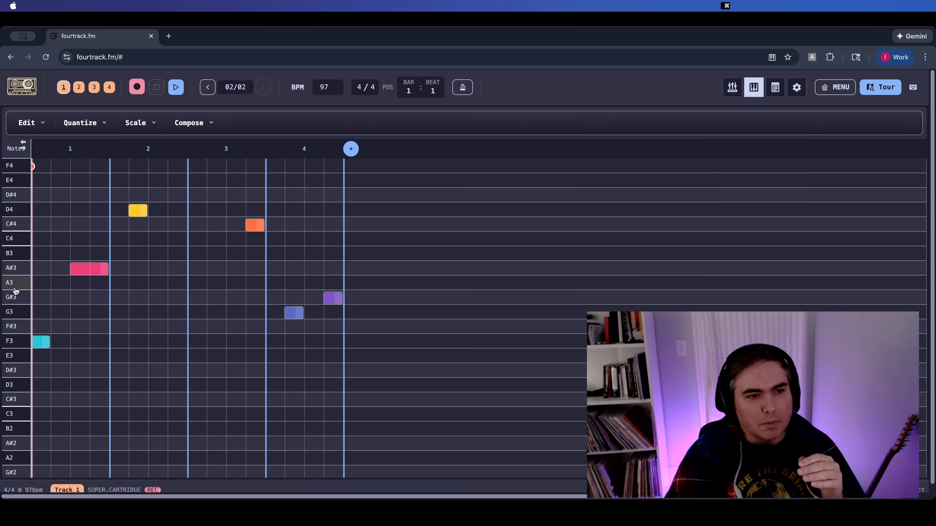
scroll(10, 223, "down", 5)
scroll(8, 332, "up", 7)
scroll(9, 317, "down", 3)
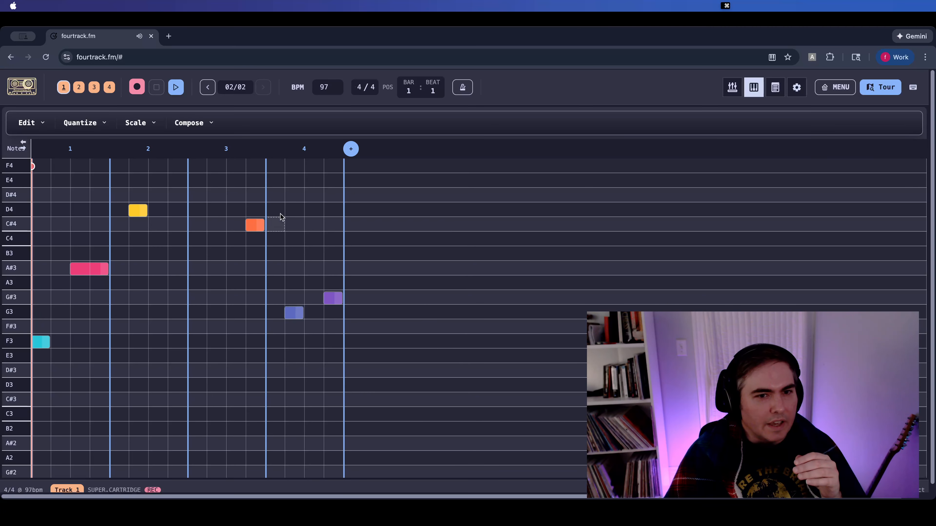
left_click_drag(330, 190, 44, 366)
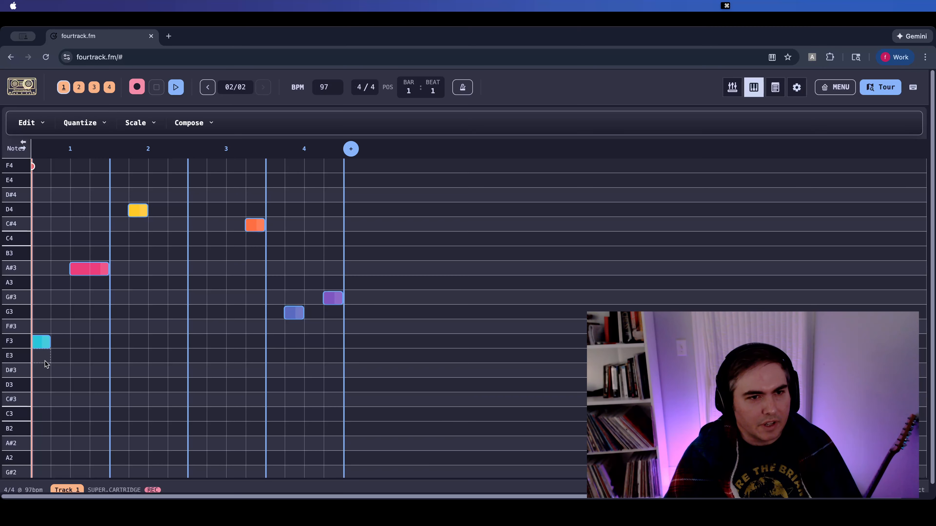
key("BackSpace")
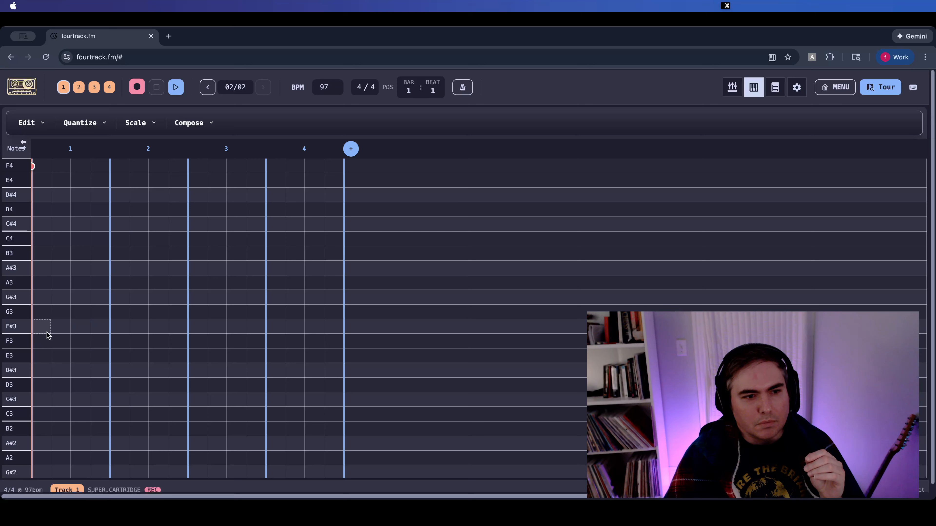
- Place an F#3, a G#3 and two A#3 sixteenth notes across beats 1 and 2
left_click(72, 301)
left_click(99, 271)
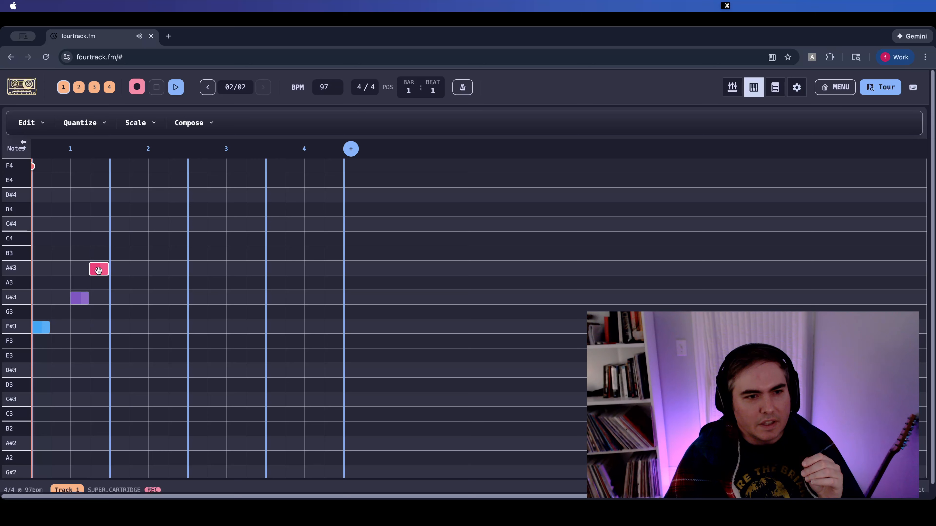
left_click(155, 270)
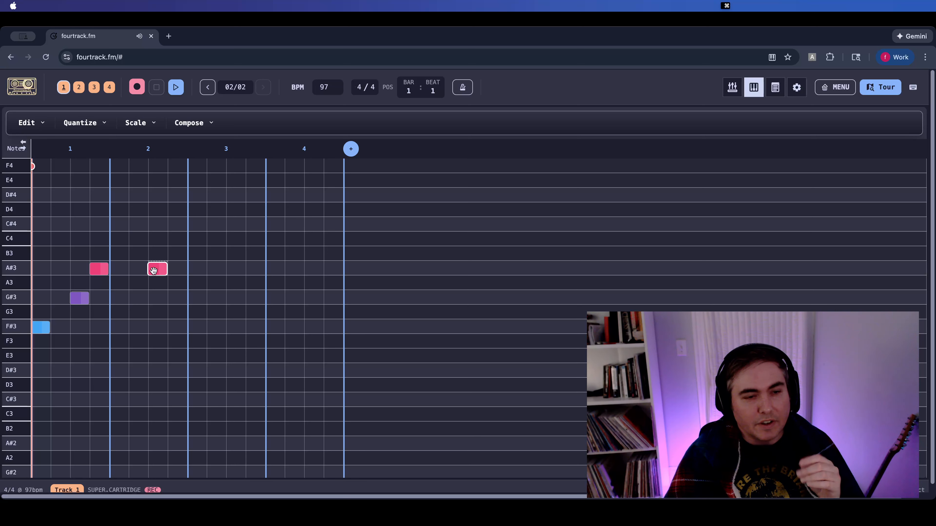
- Harmonize all the notes in the sequence with the 4th Up harmony type
key("super+a")
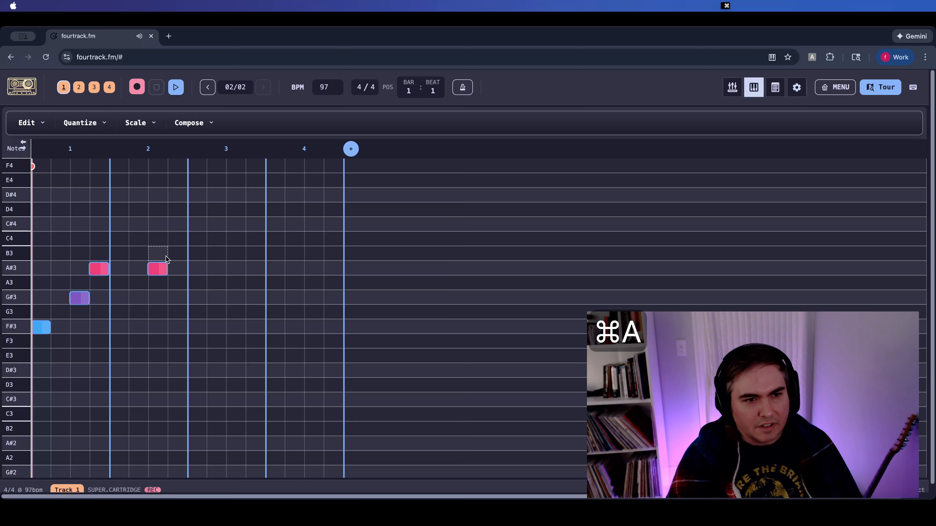
right_click(159, 268)
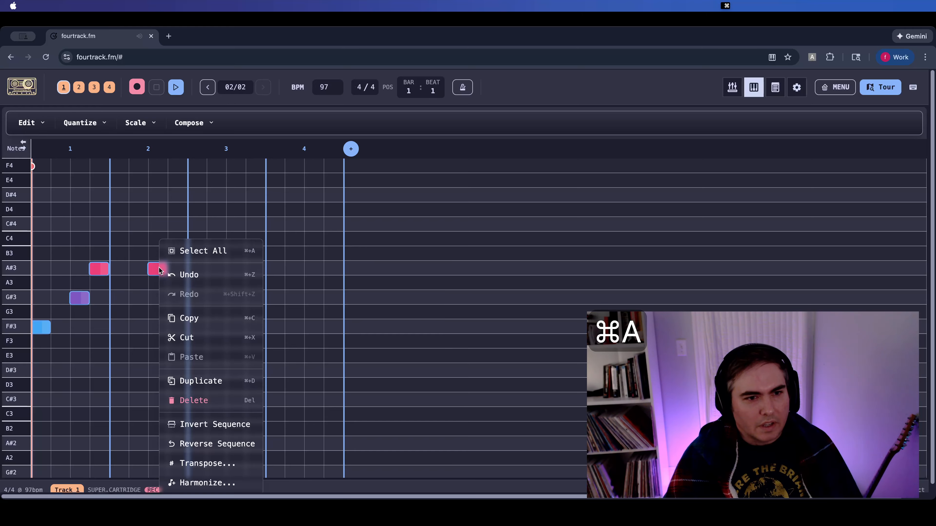
left_click(205, 485)
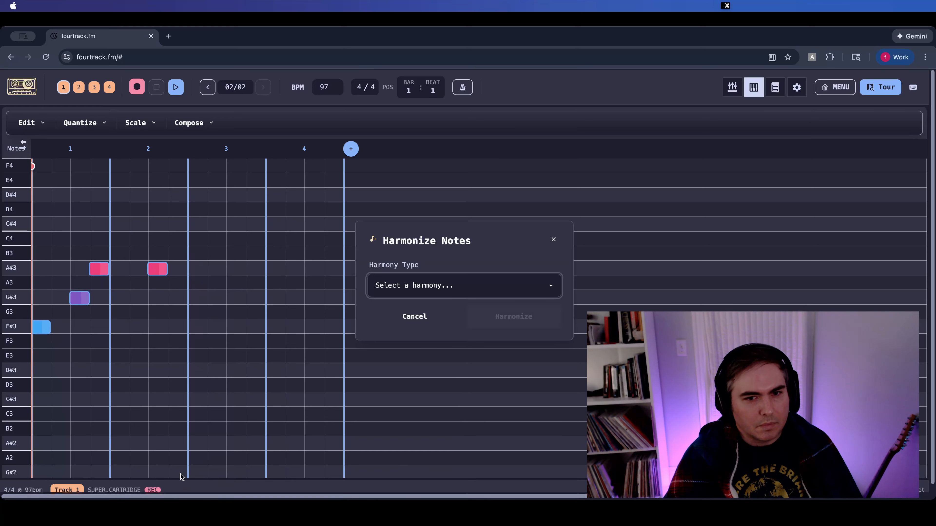
left_click(439, 288)
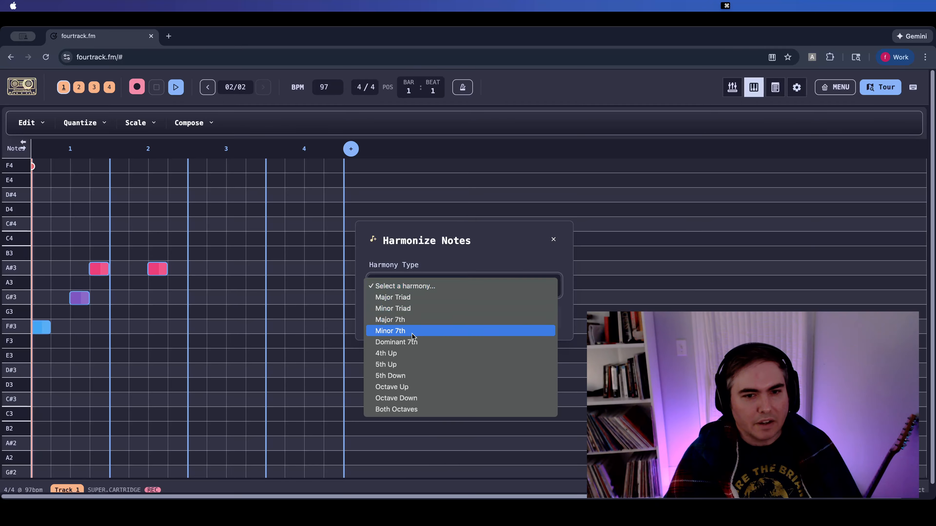
left_click(408, 354)
left_click(506, 322)
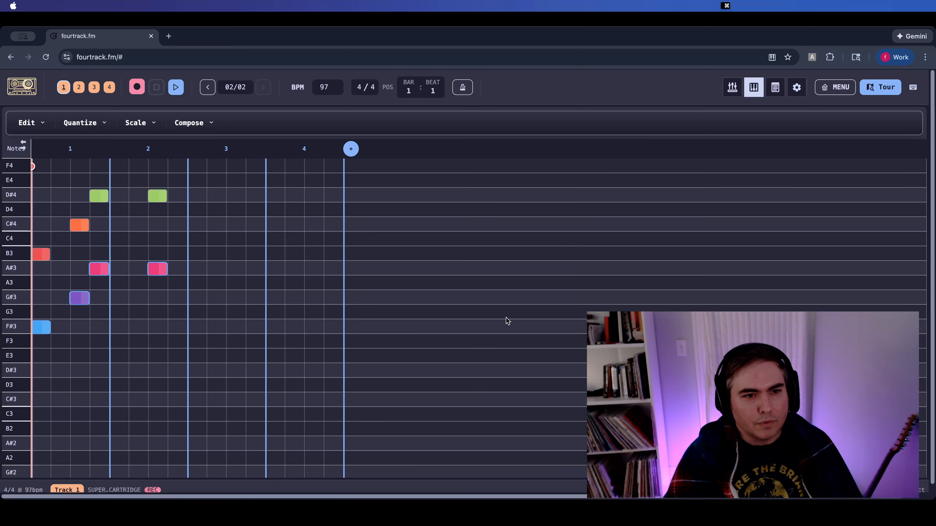
- Play back the harmonized sequence and delete all of its notes
key("space")
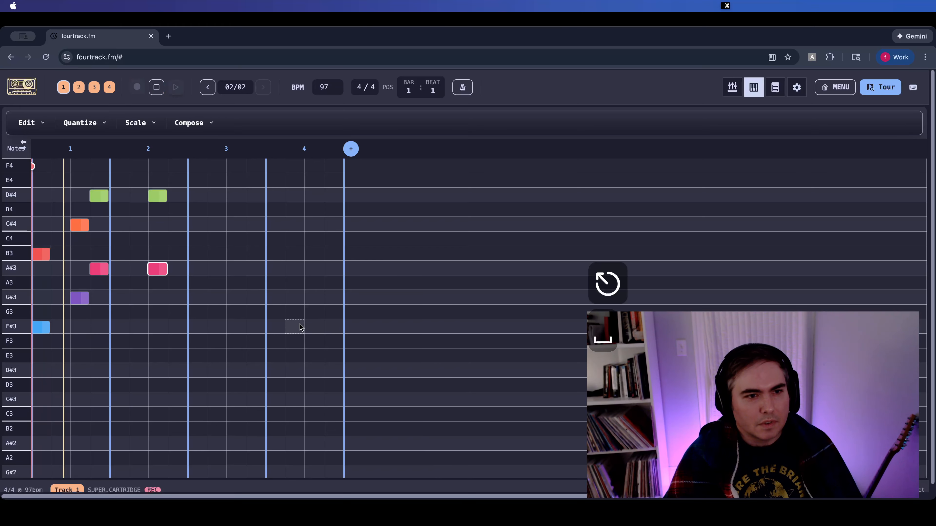
key("space")
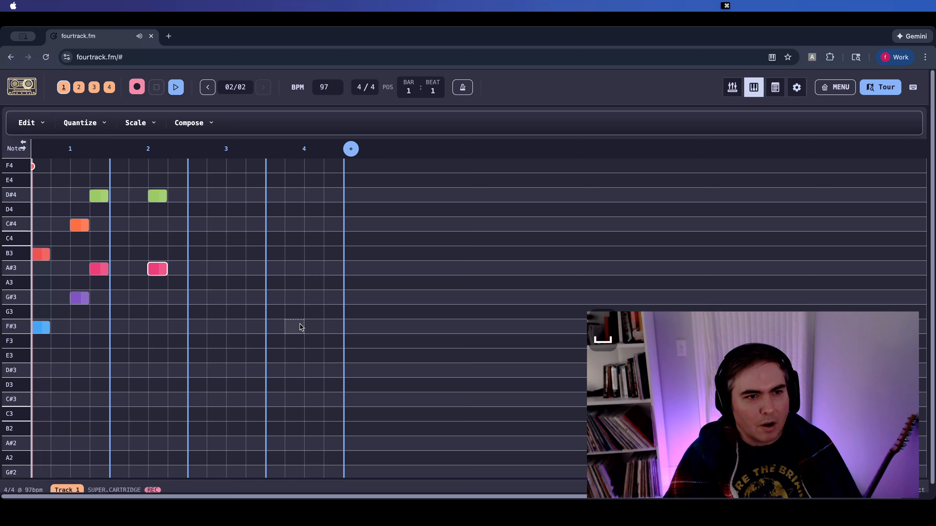
key("super+a")
key("BackSpace")
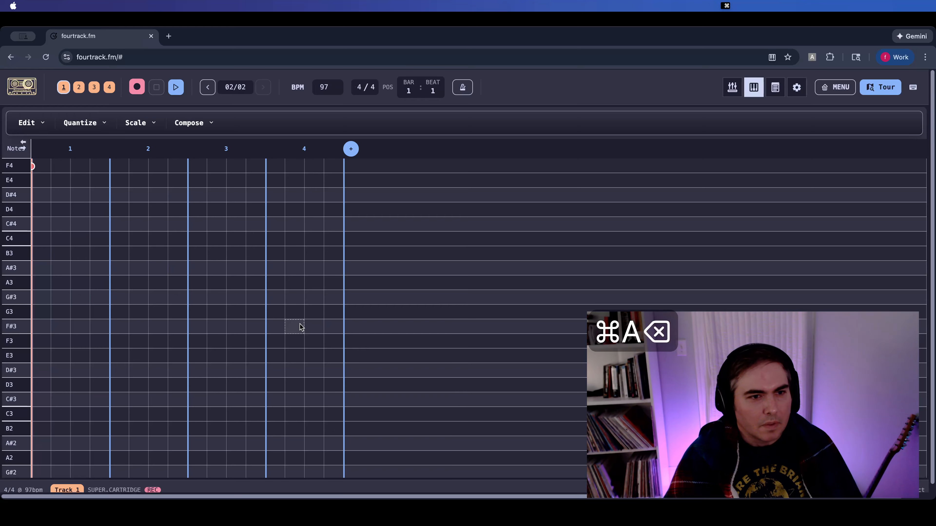
- Fill Track 2's Kick row with 1/4 notes and its Hi-Hat row with 1/8 notes
right_click(21, 257)
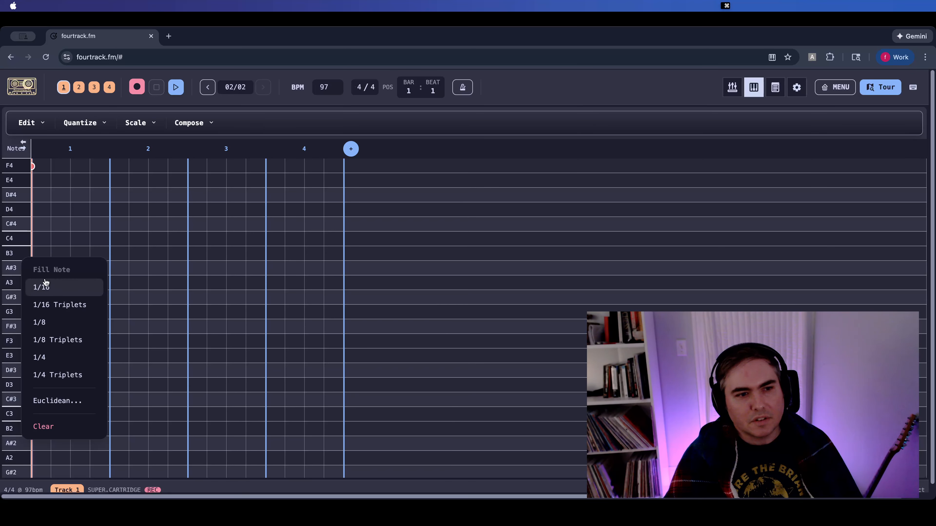
left_click(18, 256)
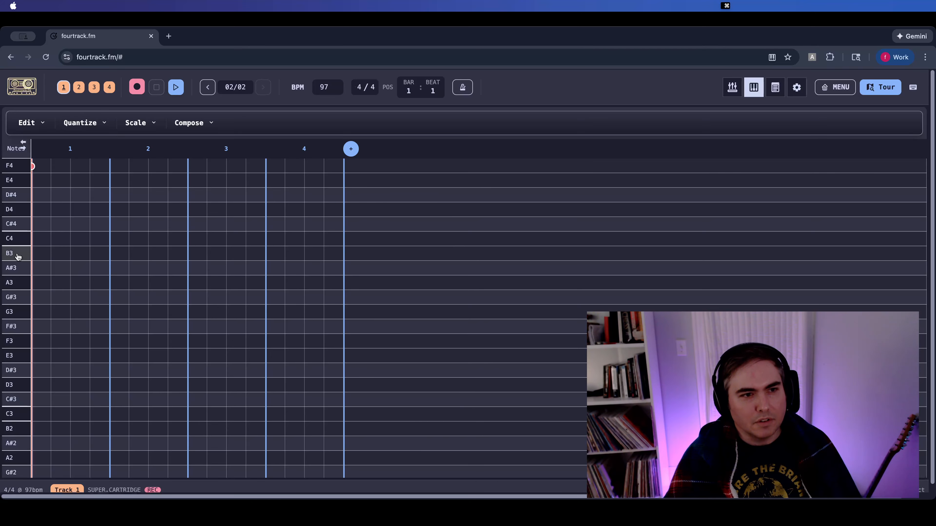
key("2")
right_click(26, 295)
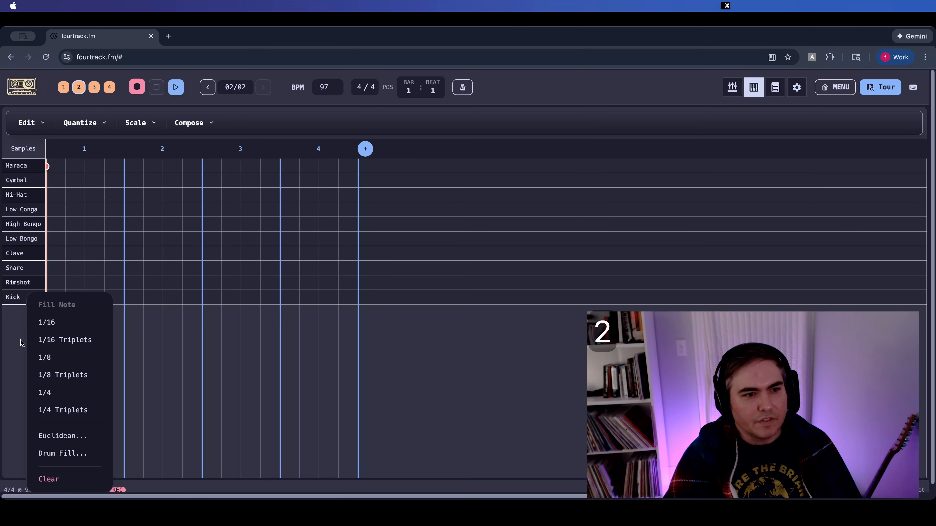
left_click(55, 393)
key("space")
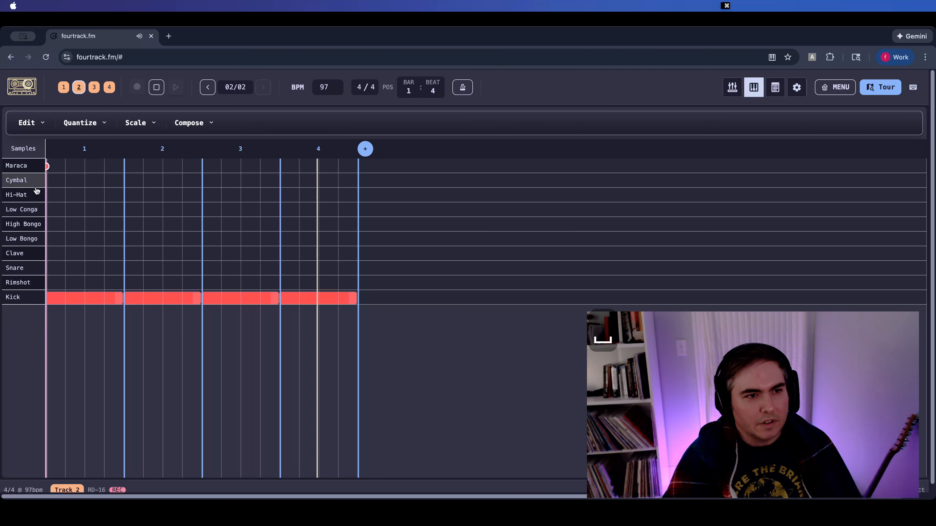
key("space")
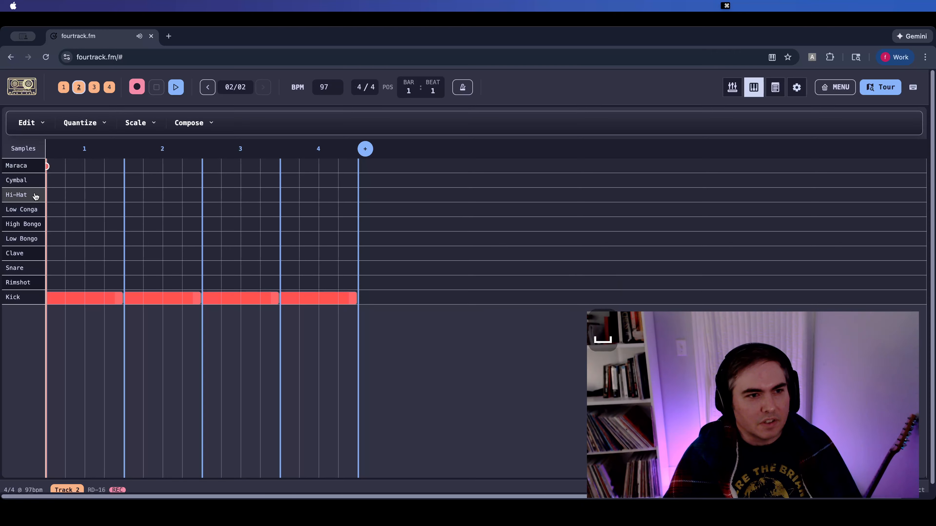
left_click(36, 196)
left_click(72, 259)
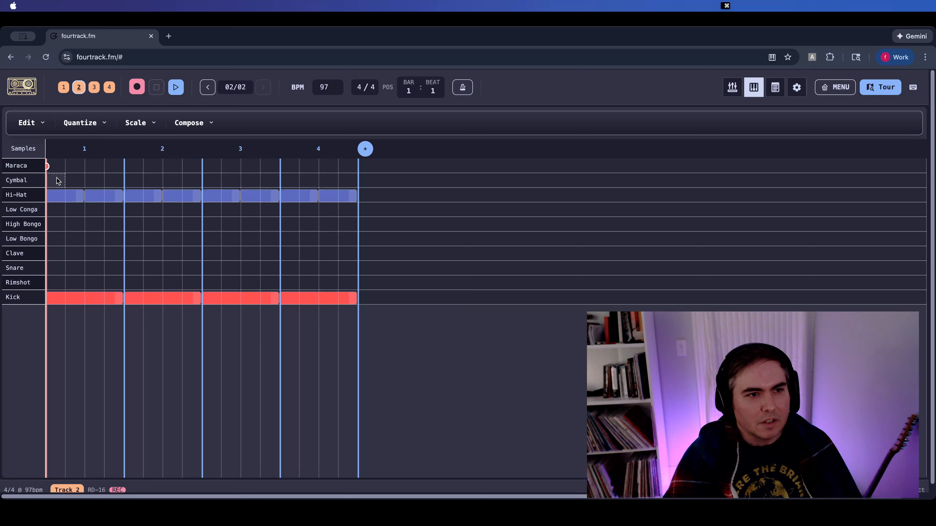
- Apply a single-note Euclidean fill with the E(3,8) West African preset to the Maraca row and play the pattern back
left_click(23, 168)
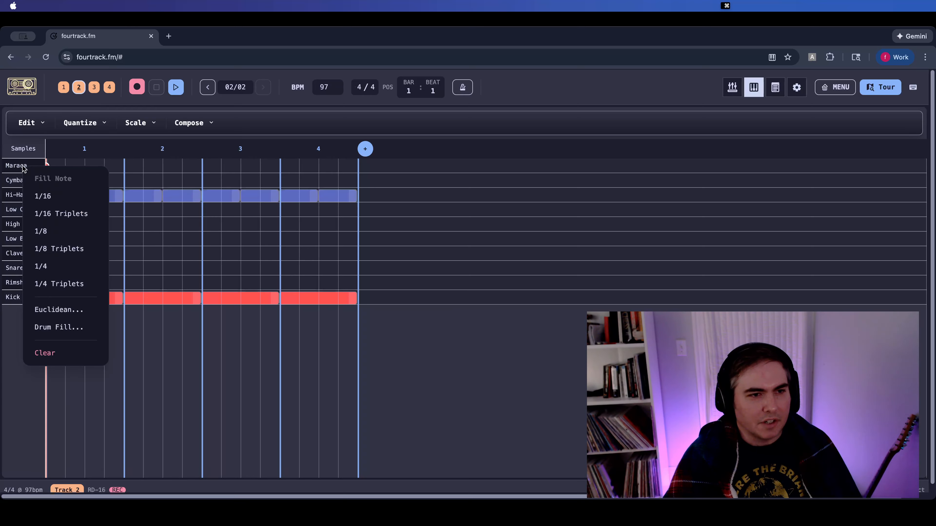
left_click(68, 312)
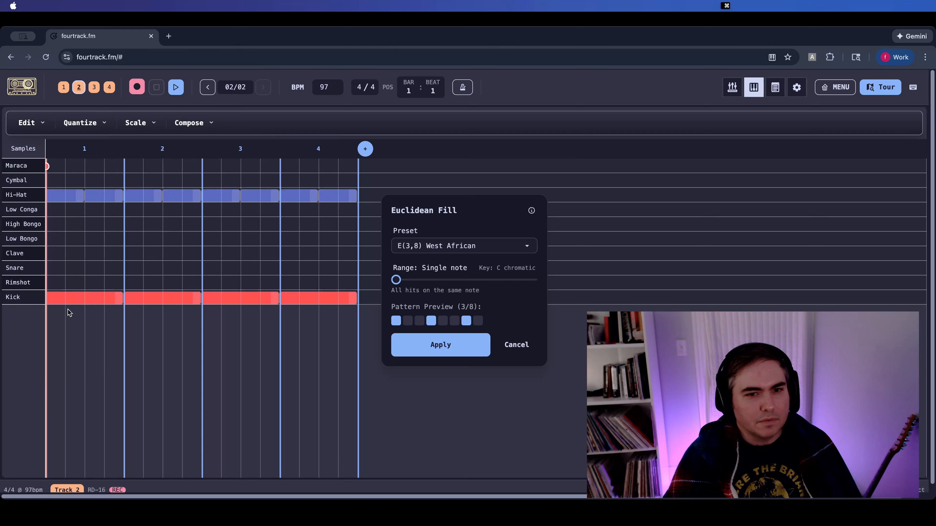
left_click(434, 254)
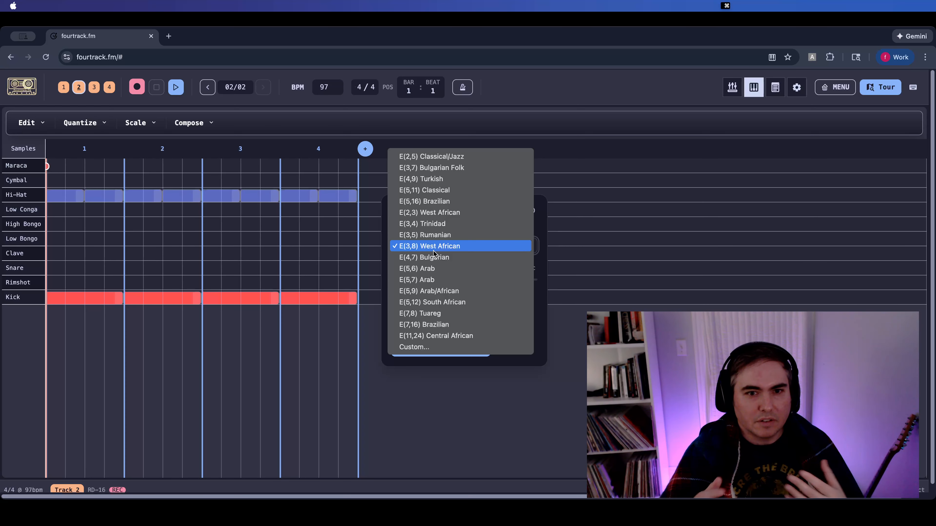
left_click(432, 245)
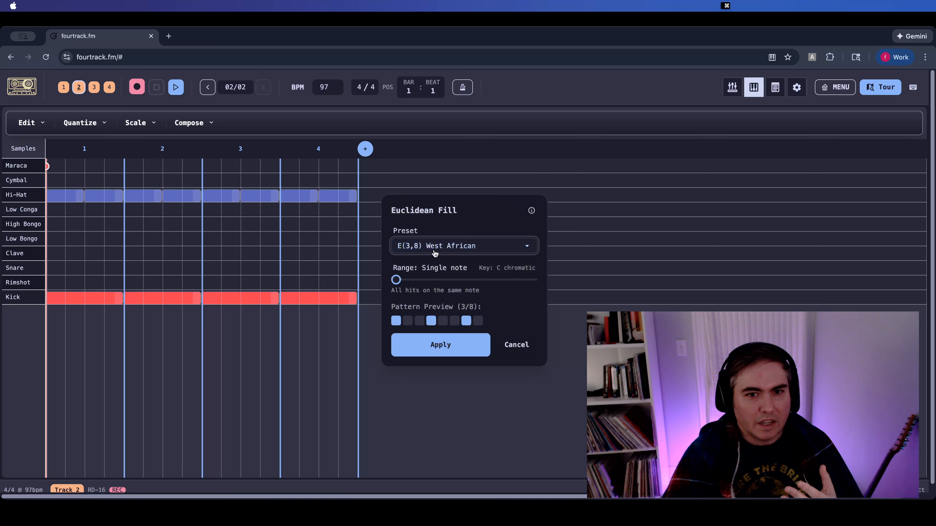
left_click(437, 345)
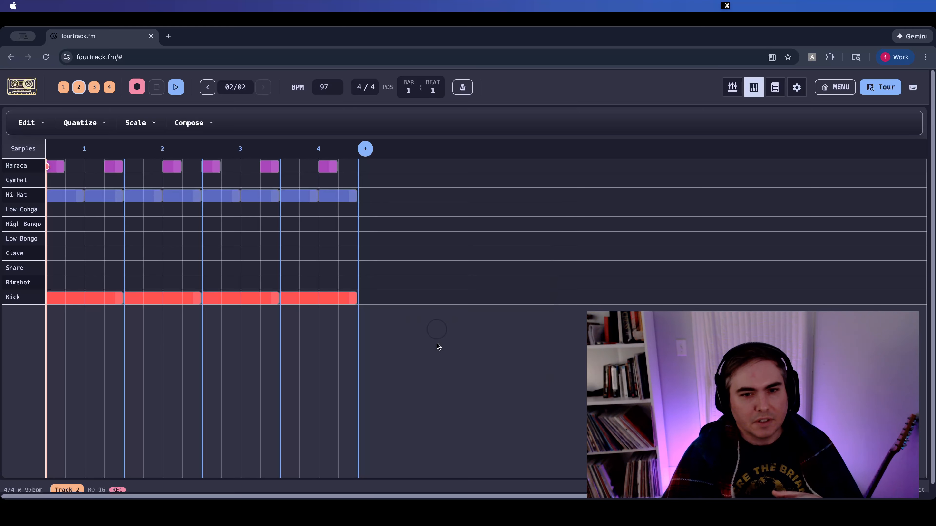
key("space")
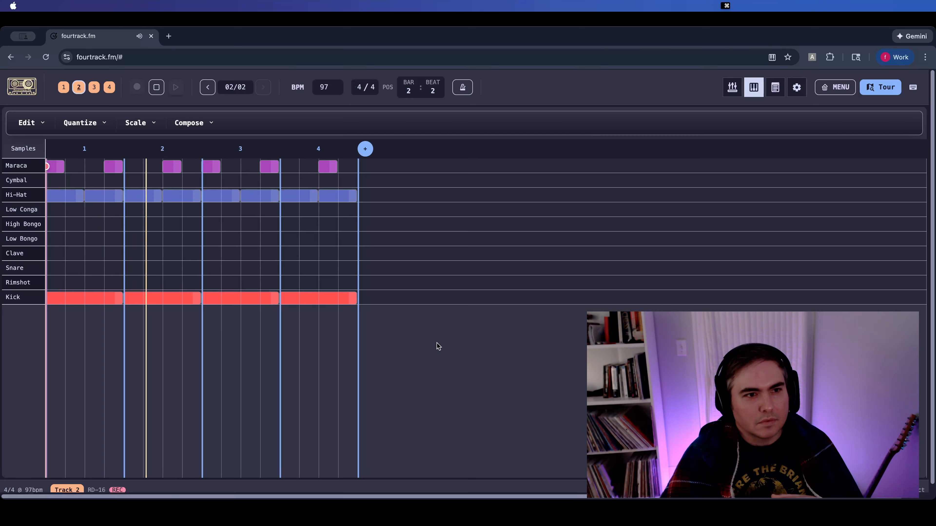
key("space")
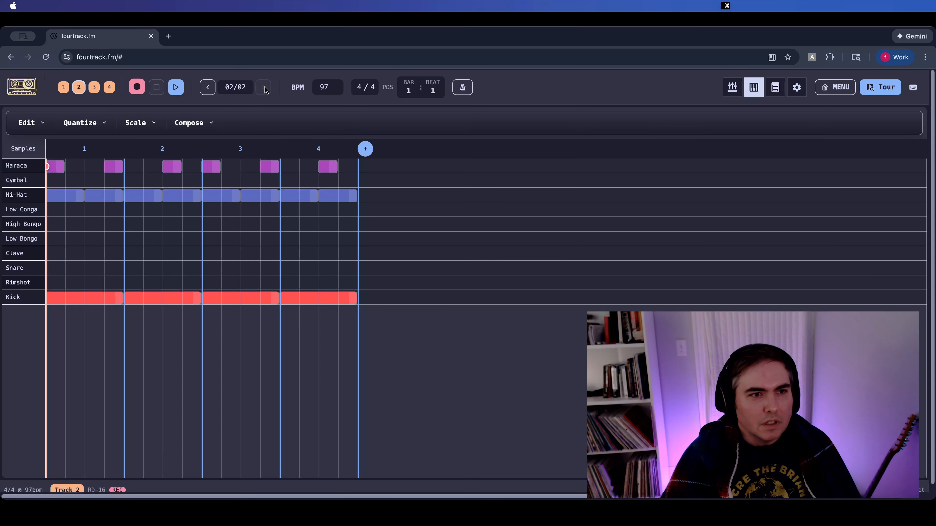
- Clear all notes from Track 2 and look at the quantize options for Track 1
left_click(29, 123)
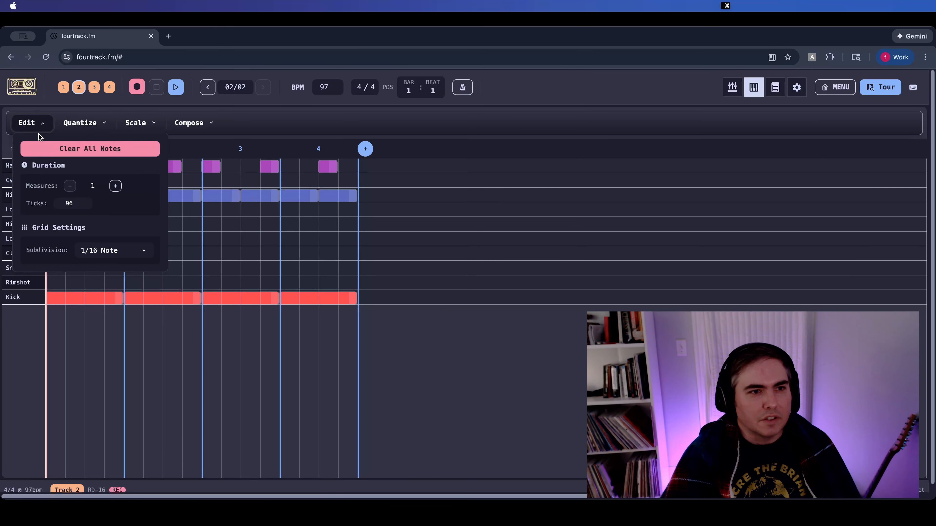
left_click(48, 148)
left_click(65, 88)
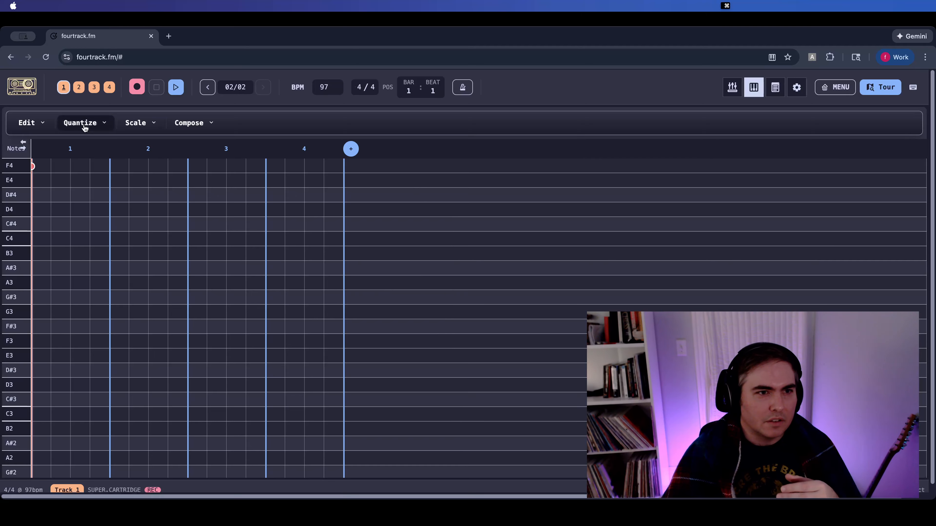
left_click(76, 124)
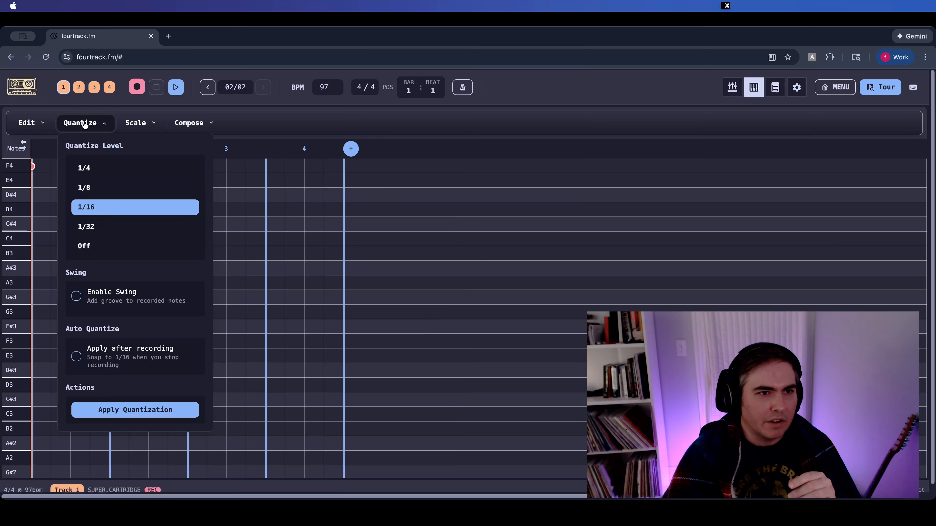
left_click(85, 125)
- Switch to the mixer view, enable the metronome and play it briefly
left_click(732, 90)
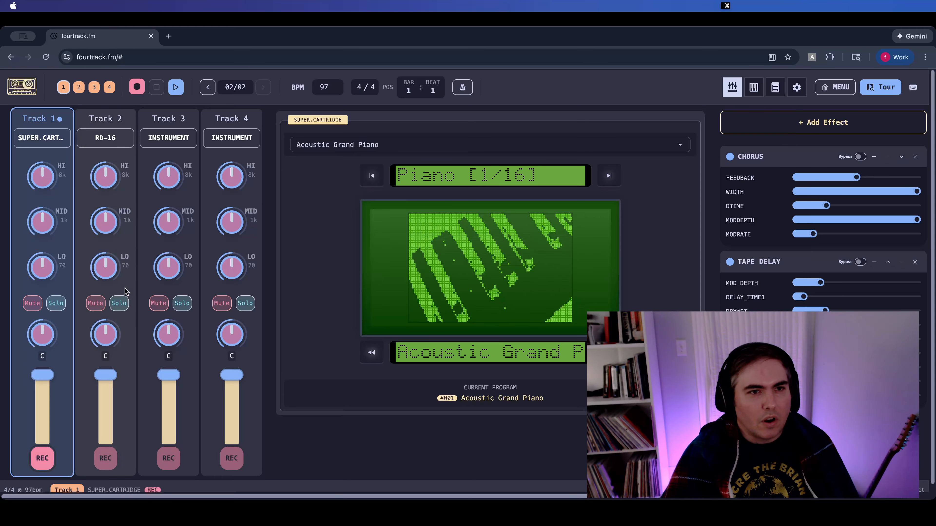
left_click(462, 87)
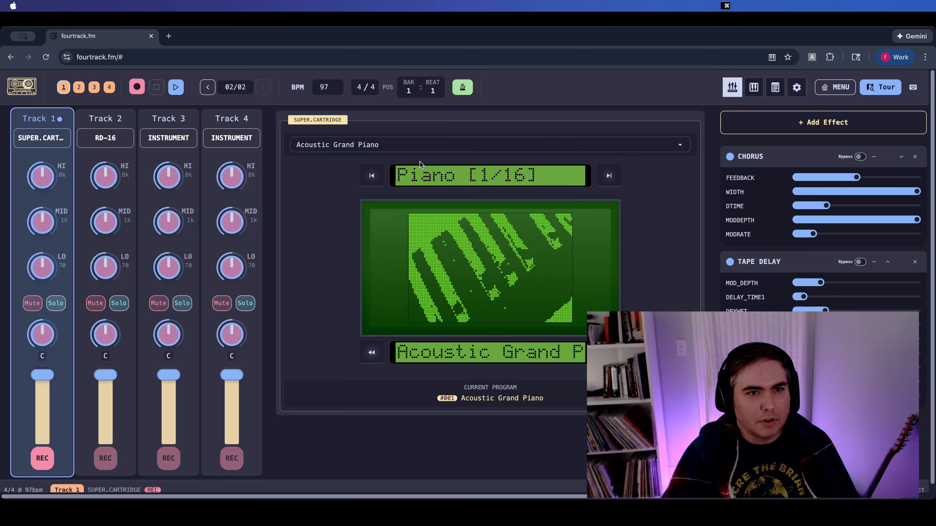
left_click(178, 88)
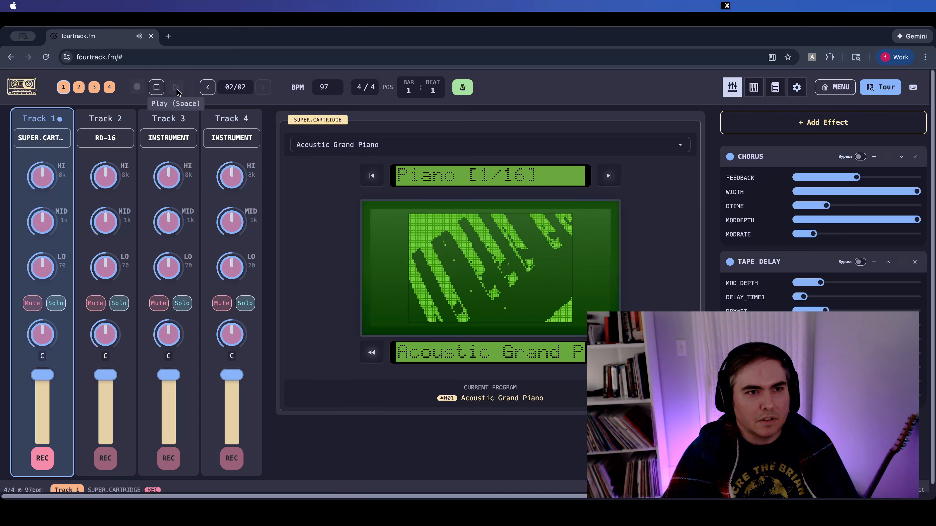
left_click(156, 87)
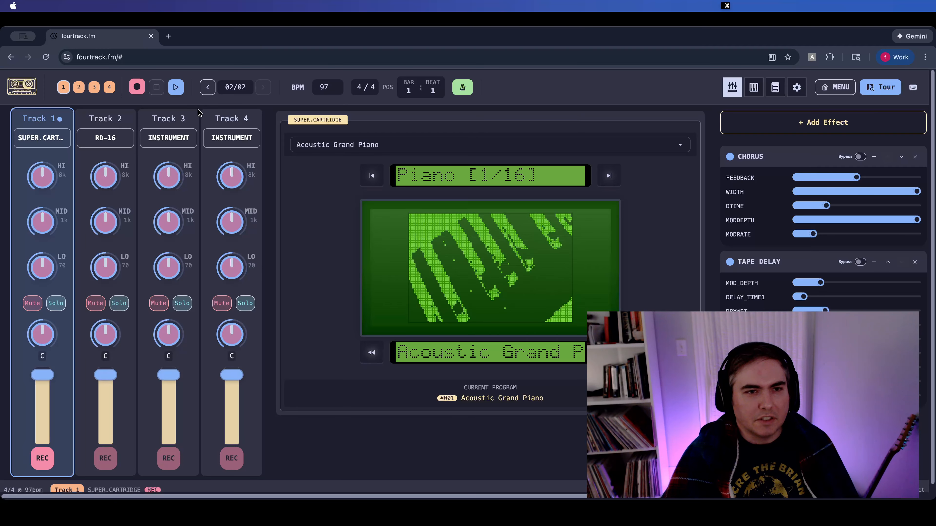
- Audition several notes of Track 1's Acoustic Grand Piano with the computer keyboard
key("a")
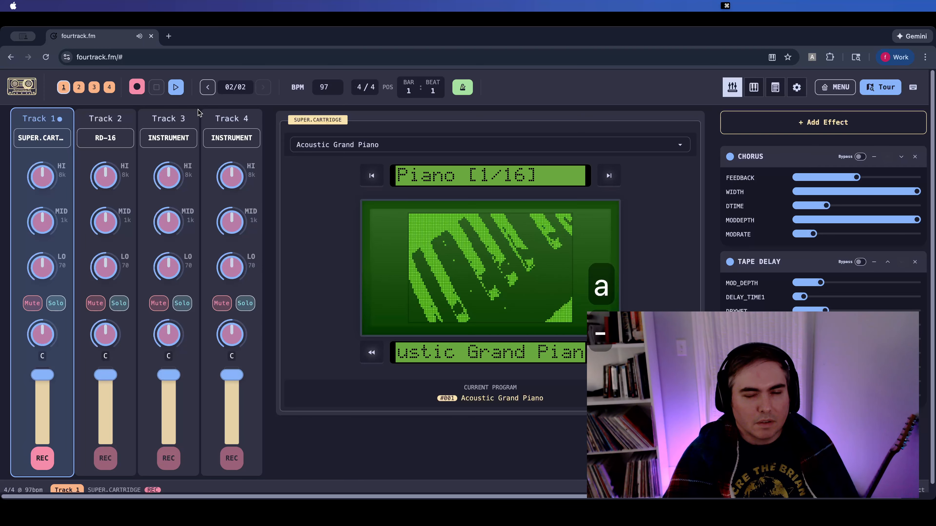
key("a")
key("a")
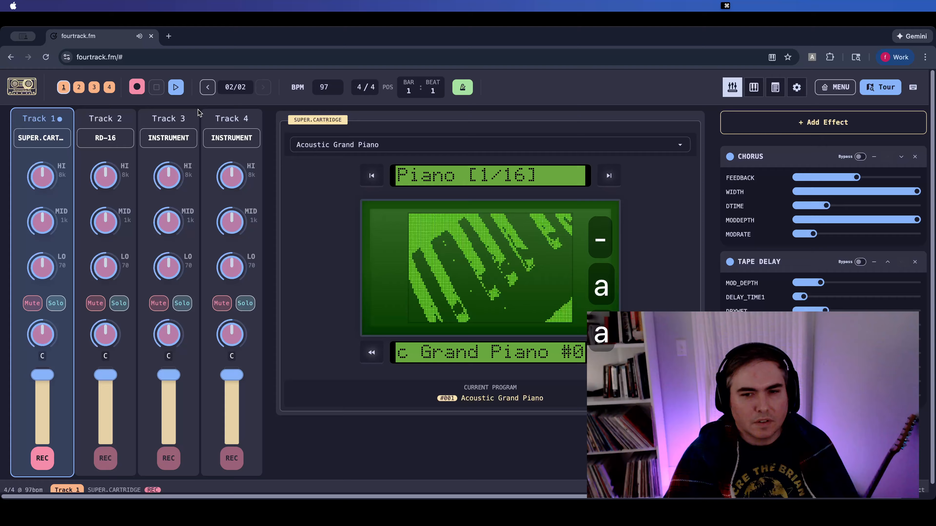
key("s")
key("n")
key("t")
key("h")
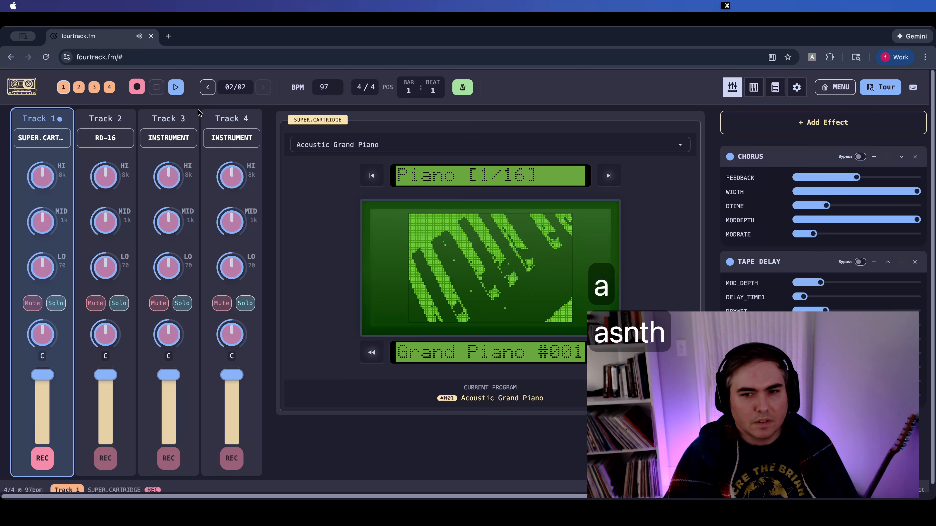
- Record a piano phrase on Track 1 using E2, B3, F#2, D#3, B2 and C#3, and turn the metronome off
left_click(136, 88)
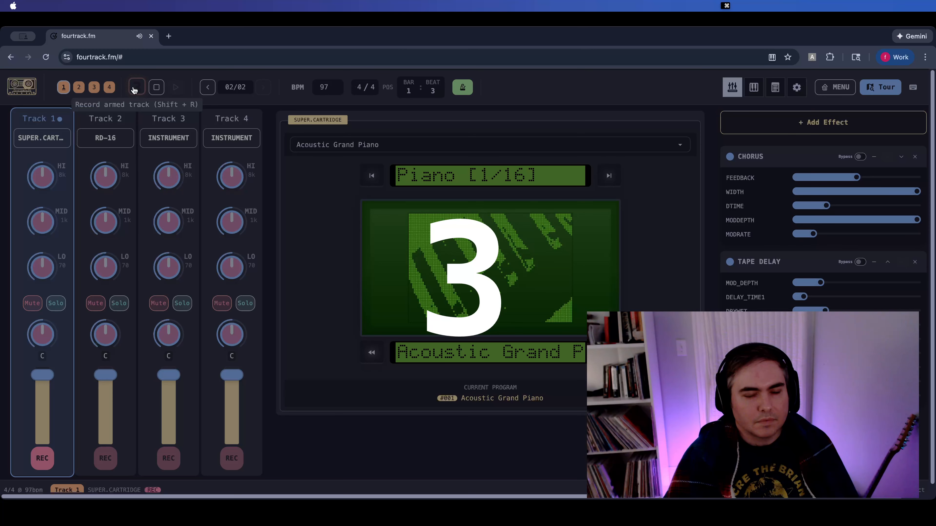
key("a")
key("k")
key("k")
key("k")
key("m")
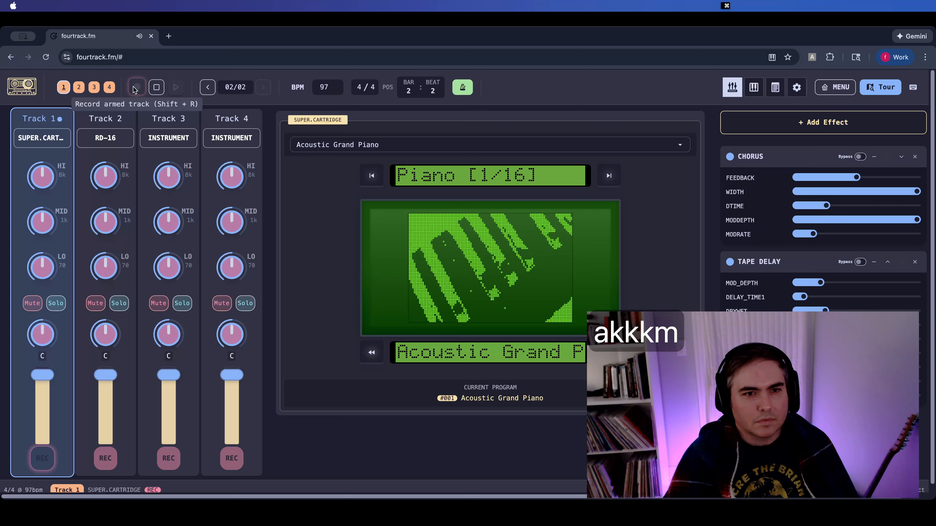
key("z")
key("v")
key("v")
key("v")
key("o")
key("n")
key("h")
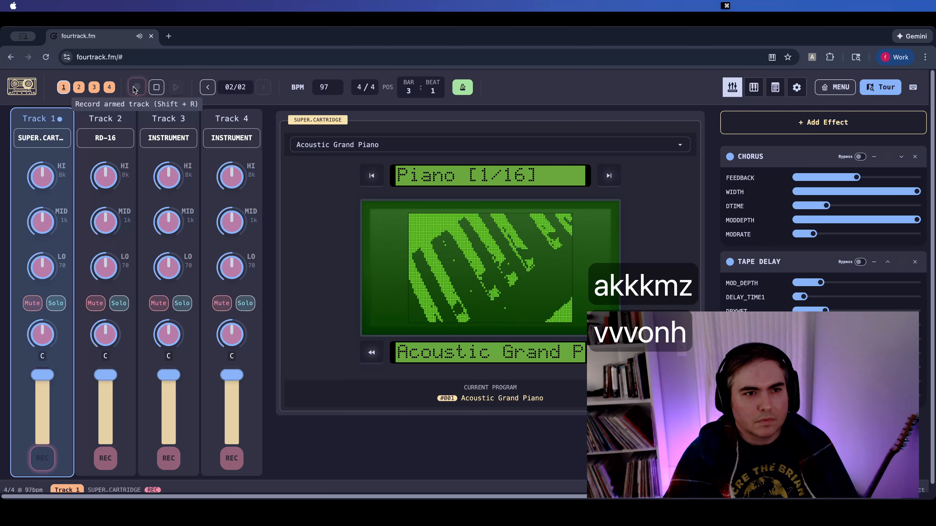
key("h")
key("n")
key("h")
key("t")
key("h")
key("t")
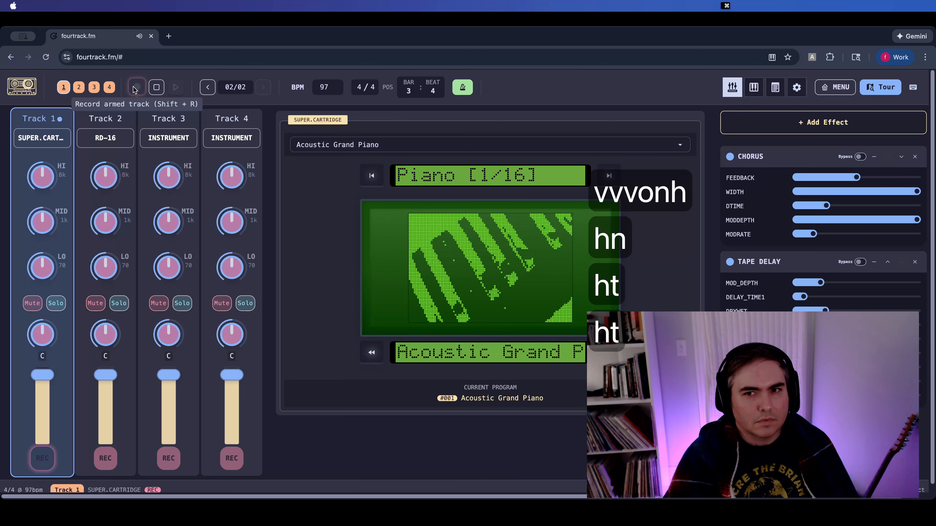
key("space")
key("shift+m")
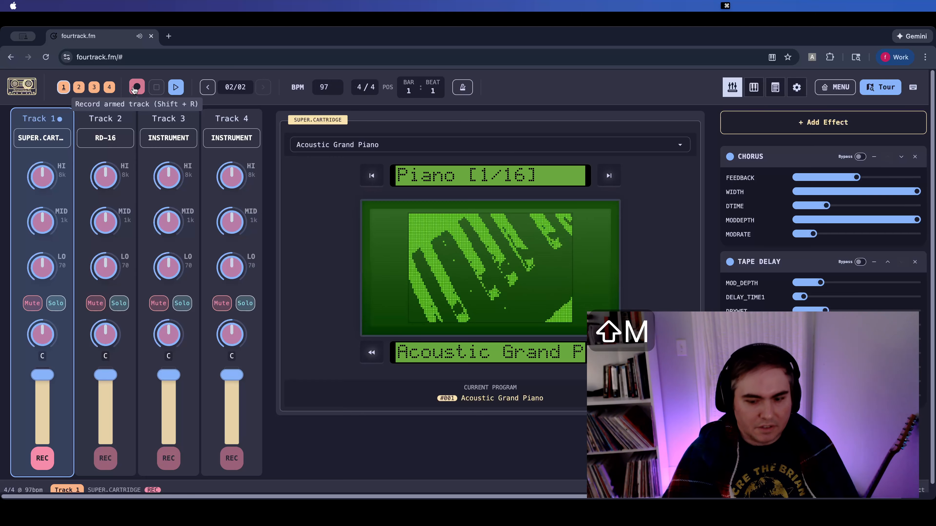
- Apply 1/16 quantization to the recorded Track 1 notes in the sequencer and play them back
key("8")
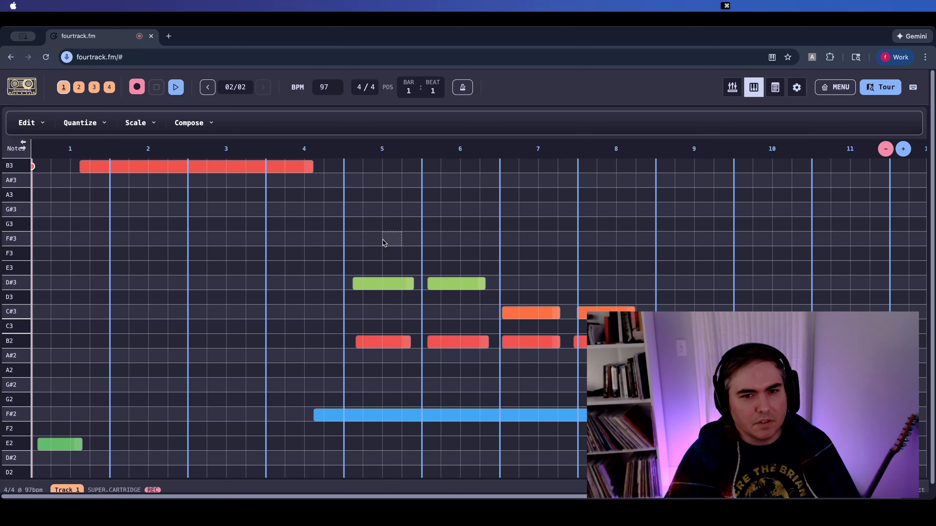
left_click(80, 123)
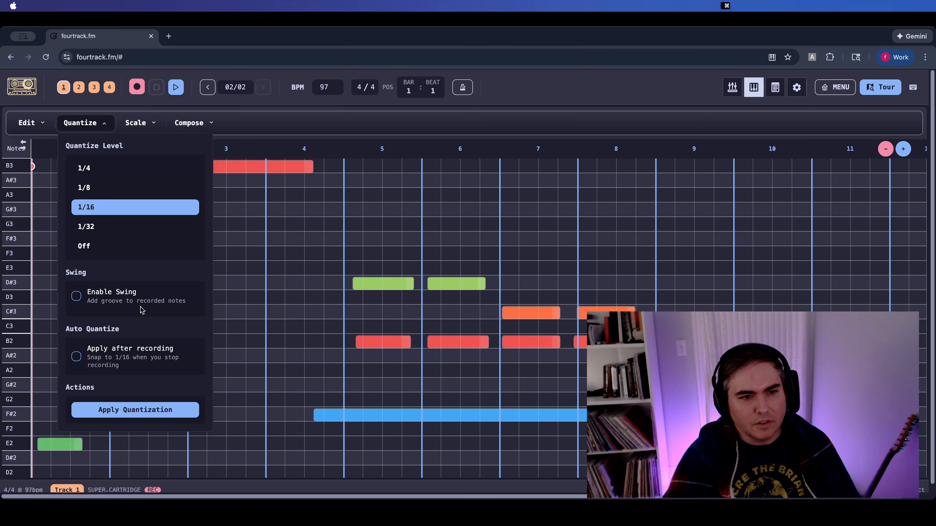
left_click(140, 417)
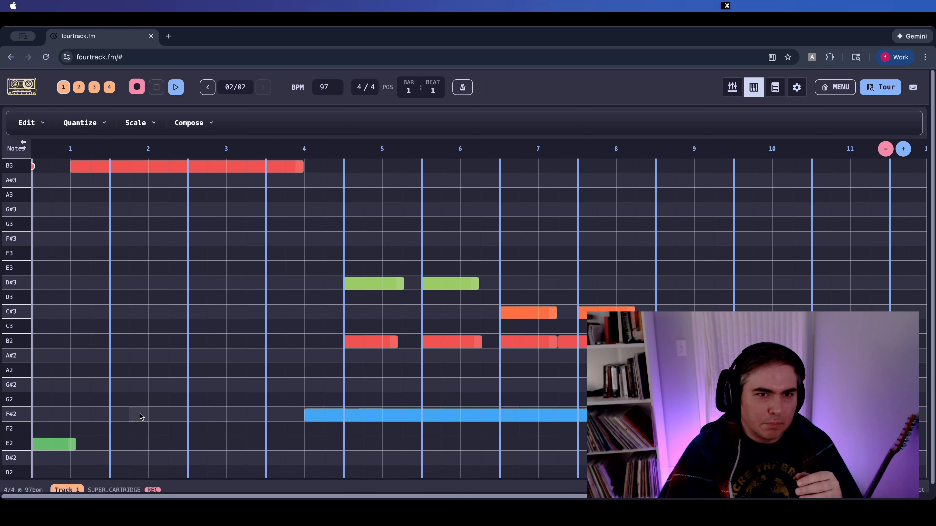
key("space")
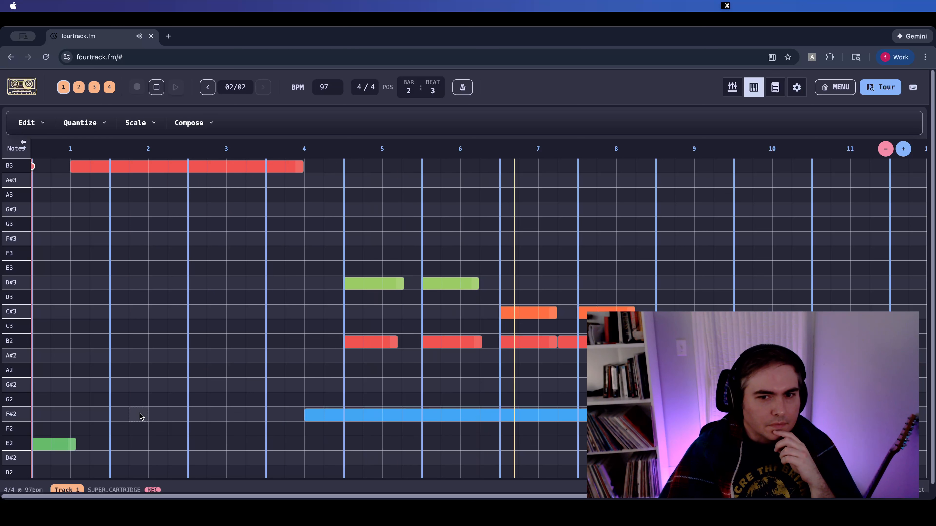
key("space")
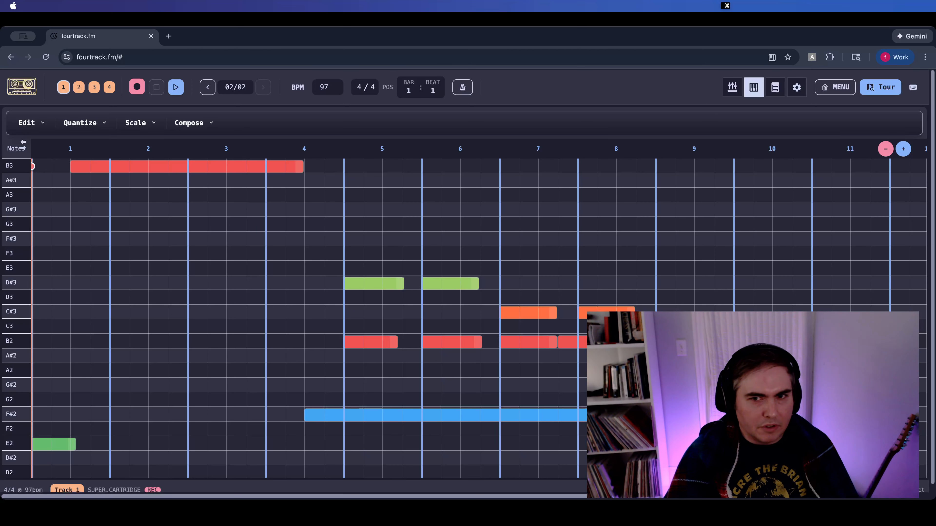
- Delete all the recorded notes from Track 1 and reopen the sequencer view by way of the mixer
key("super+a")
key("BackSpace")
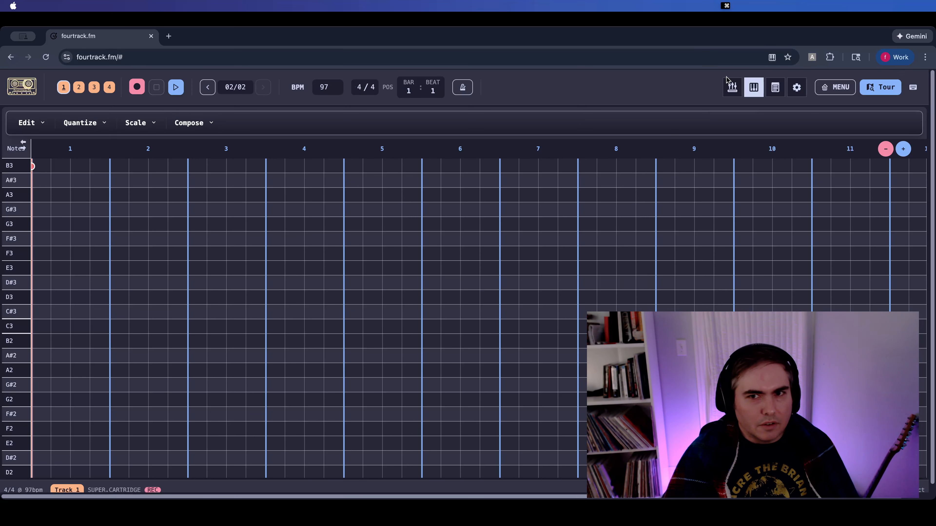
left_click(732, 87)
left_click(754, 87)
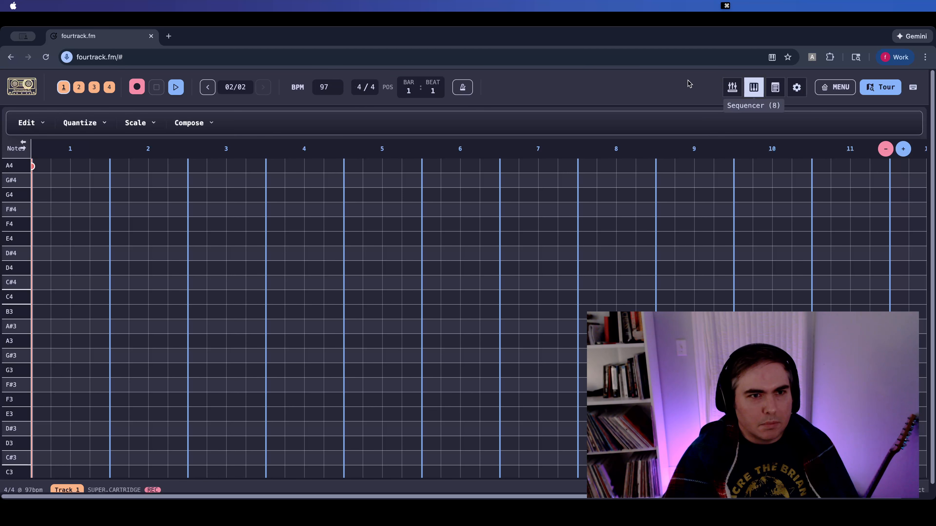
- Record a piano phrase on Track 1 using E2, B3, F#2, G#2, B2, F#3, E3, D#3, C#3 and A#2
left_click(134, 93)
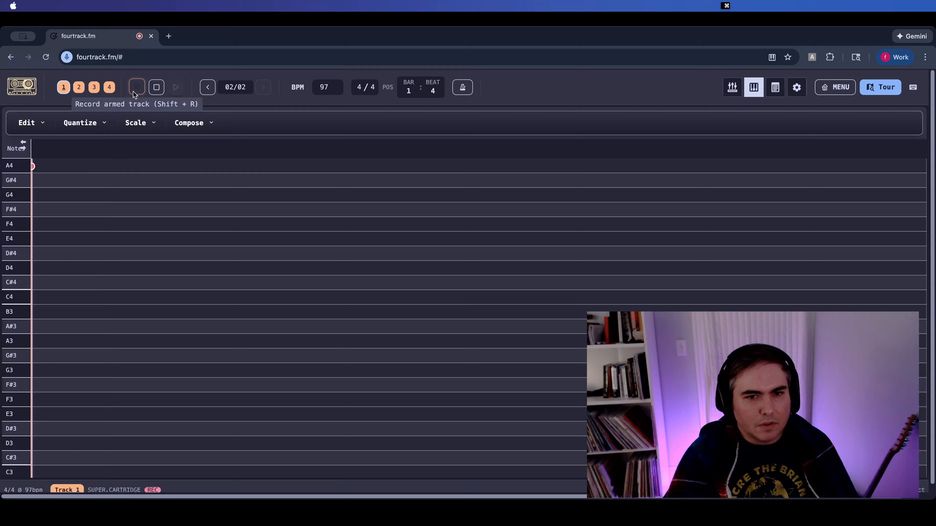
key("a")
key("m")
key("k")
key("v")
key("o")
key("w")
key("e")
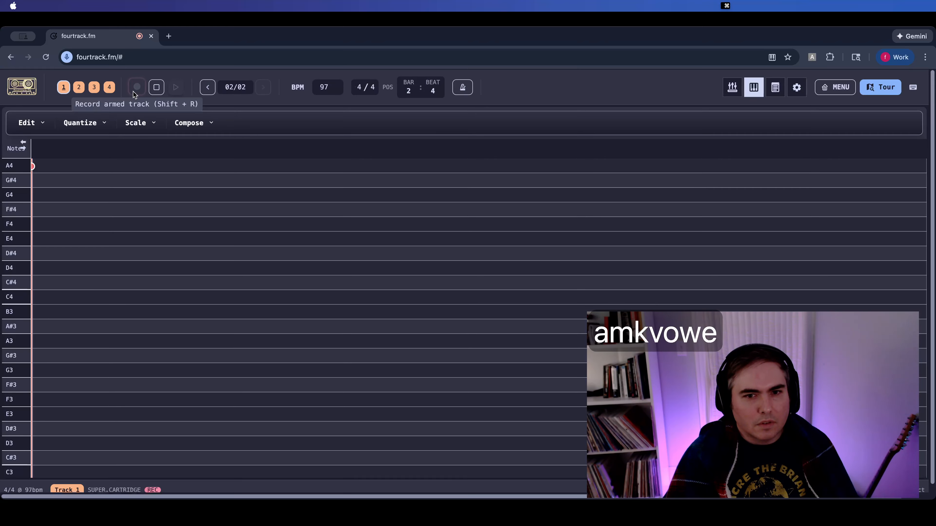
key("o")
key("n")
key("t")
key("h")
key("e")
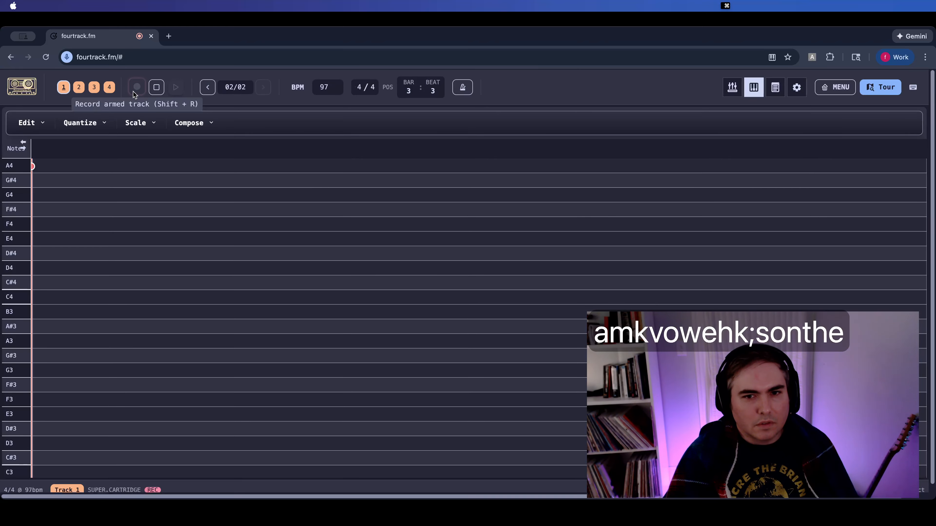
key("u")
key("space")
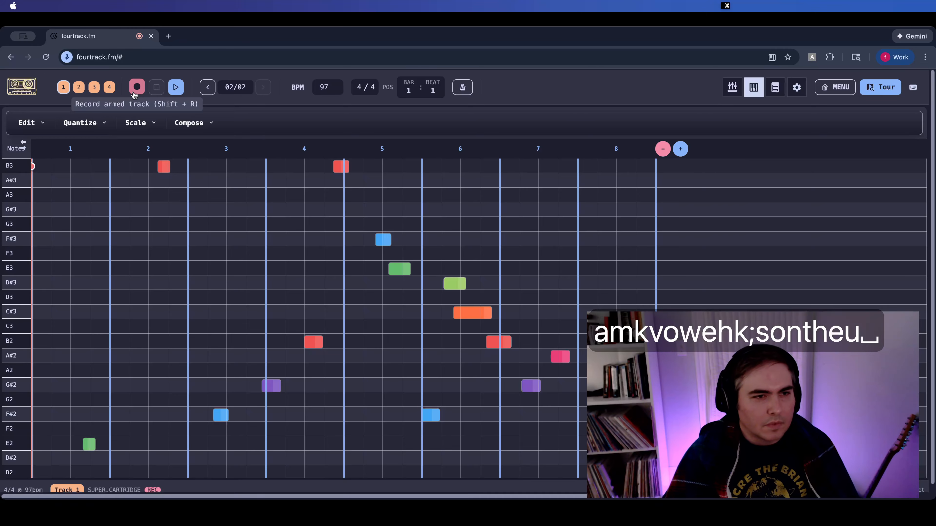
- Snap the newly recorded Track 1 phrase to the grid with 1/16 quantization, leaving automatic quantization after recording off
left_click(72, 125)
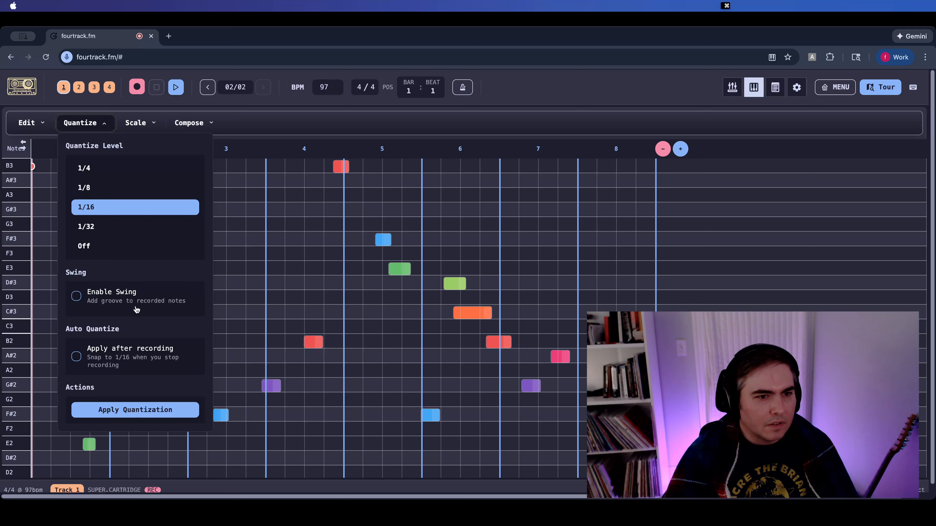
left_click(133, 357)
left_click(131, 357)
left_click(135, 410)
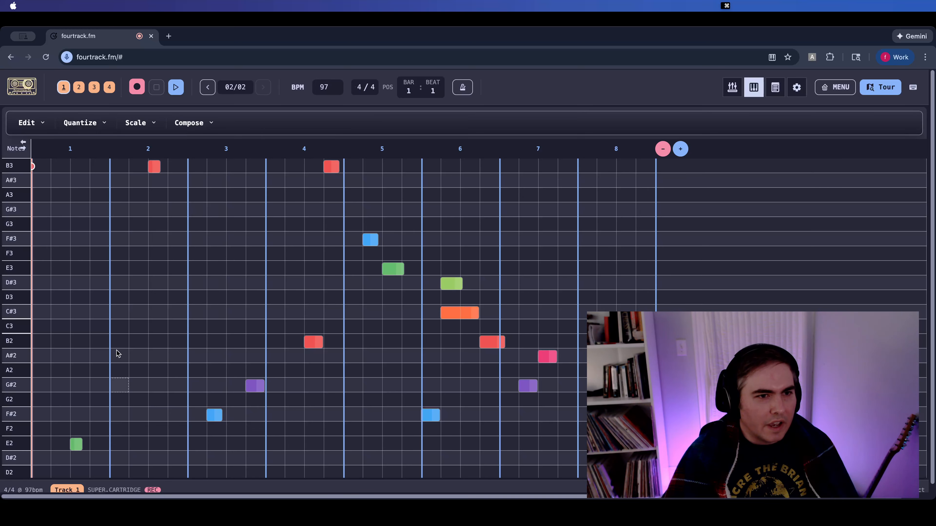
- Enable Hip Hop Swing (62%), apply it with 1/16 quantization to the Track 1 notes, and play them back
left_click(88, 124)
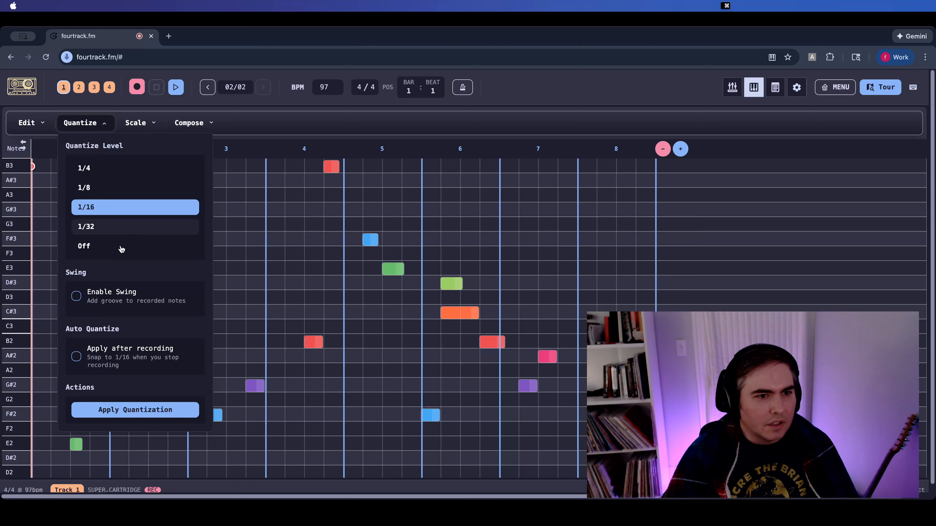
left_click(133, 301)
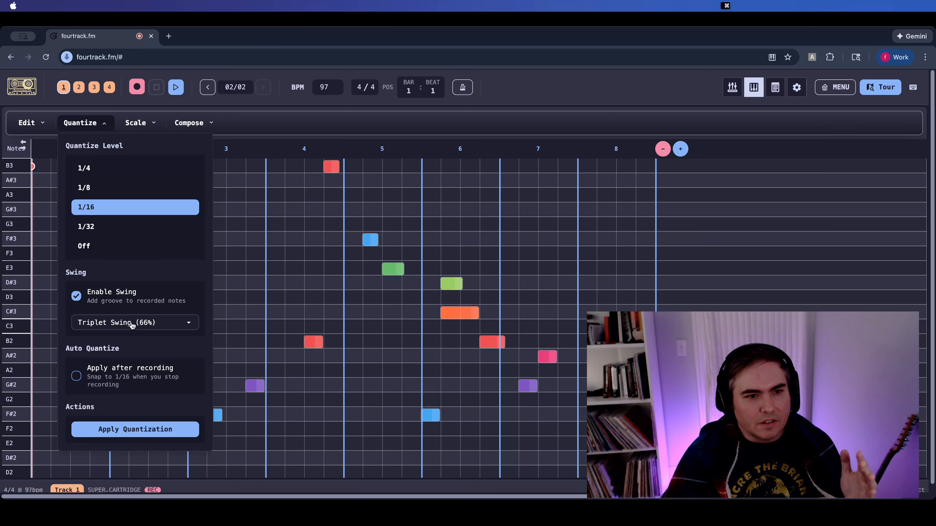
left_click(131, 323)
left_click(129, 312)
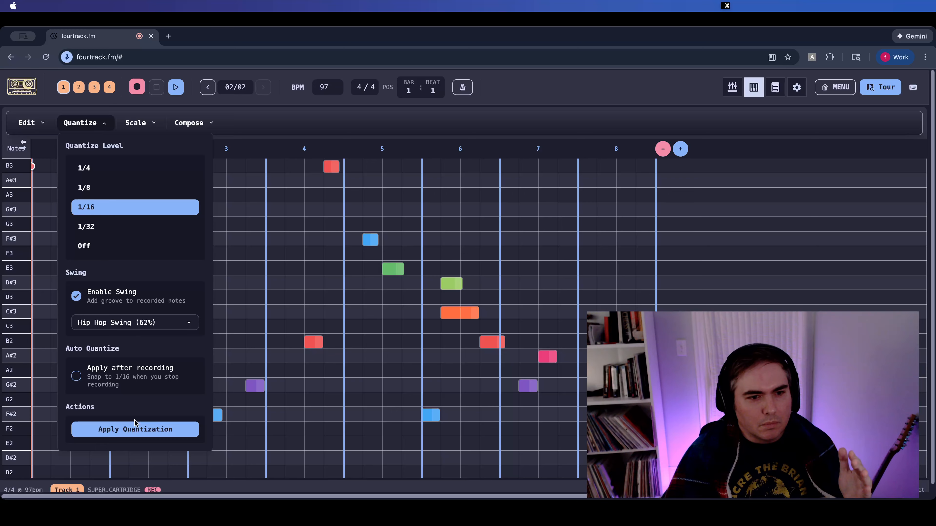
left_click(135, 429)
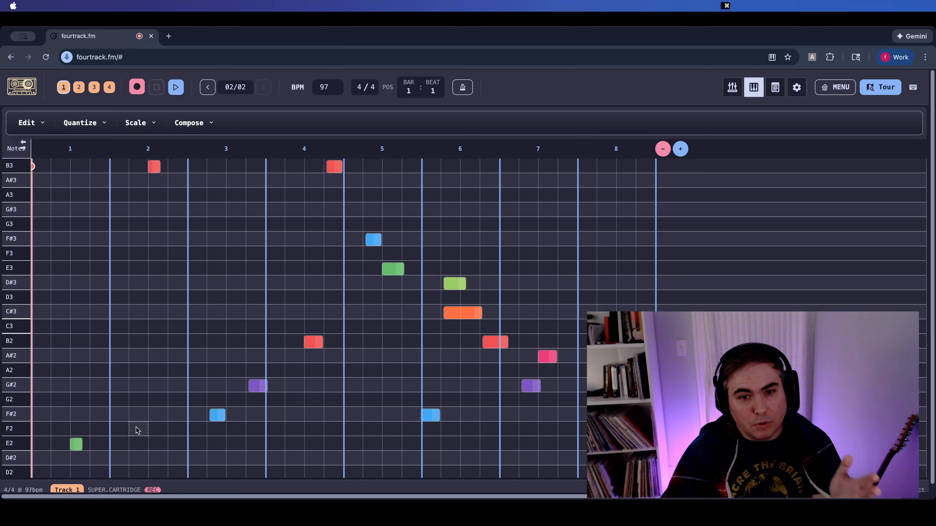
key("space")
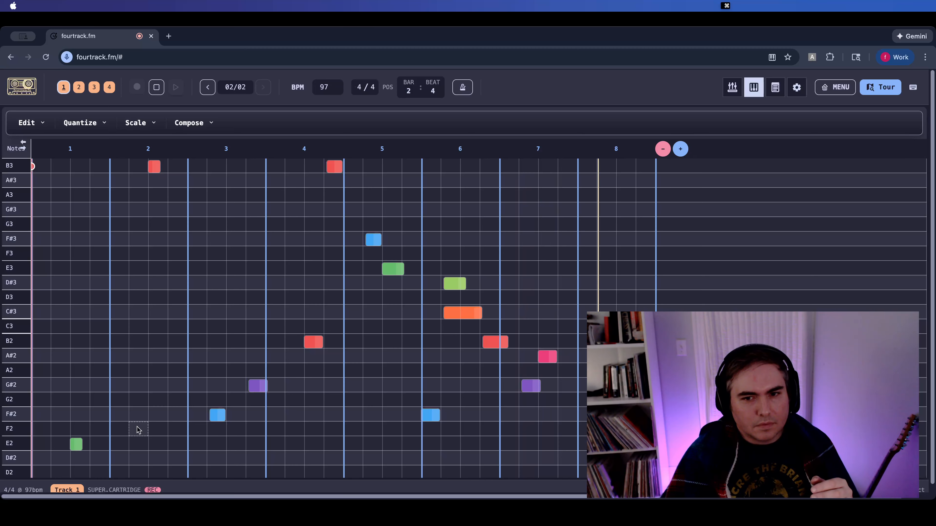
key("space")
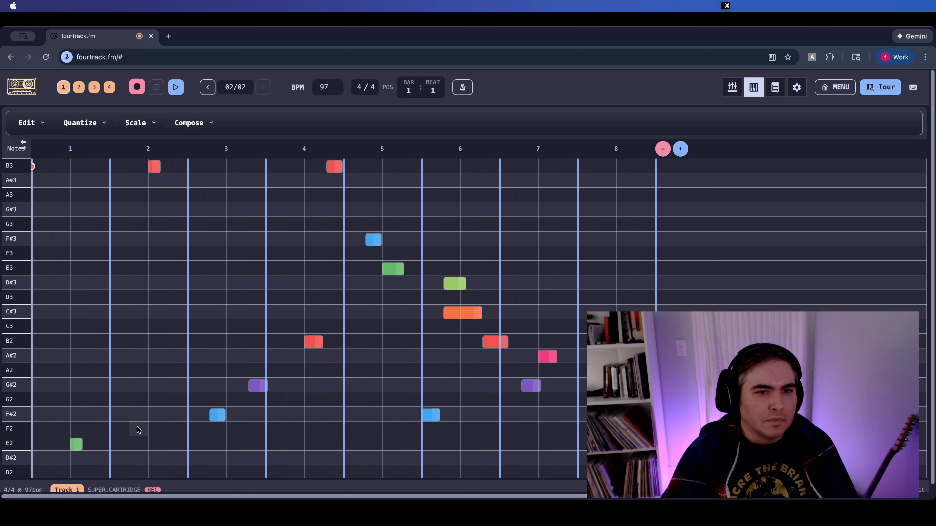
- Select and delete all the swung notes on Track 1
key("super+a")
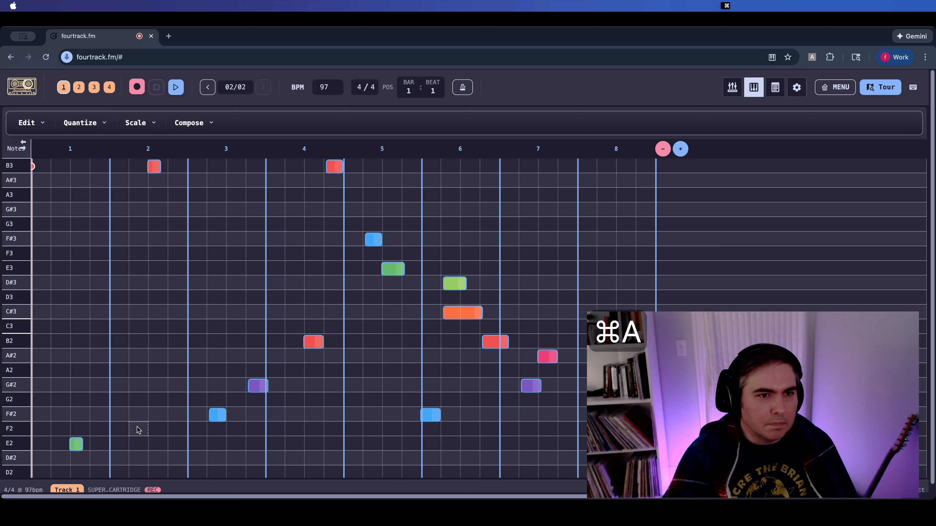
key("BackSpace")
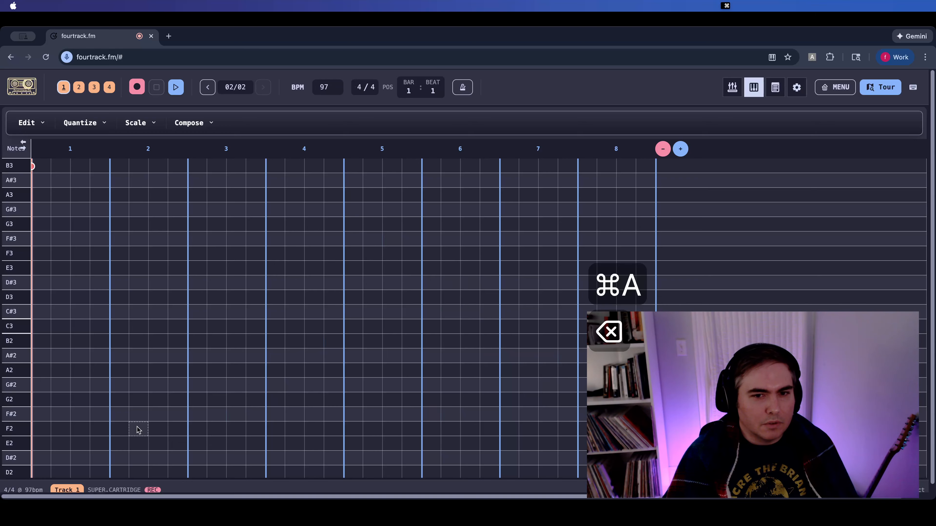
left_click(92, 123)
left_click(91, 123)
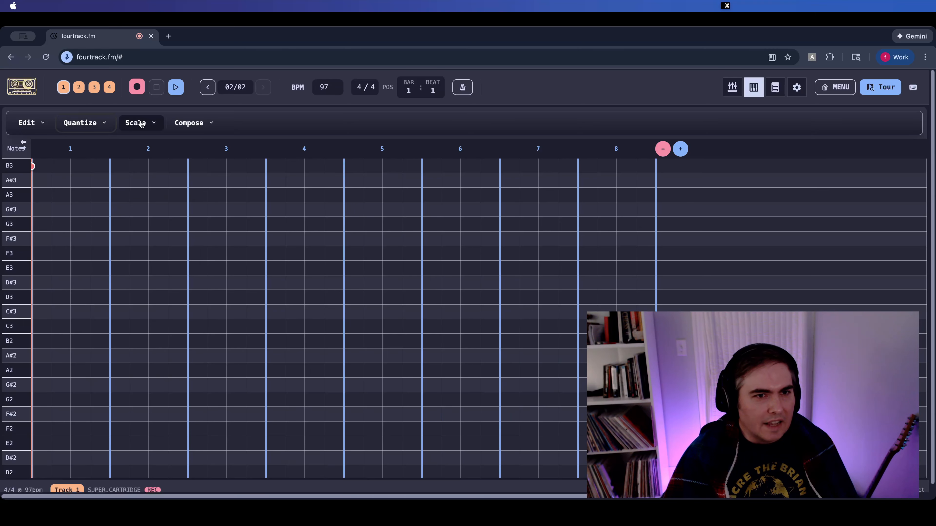
left_click(147, 124)
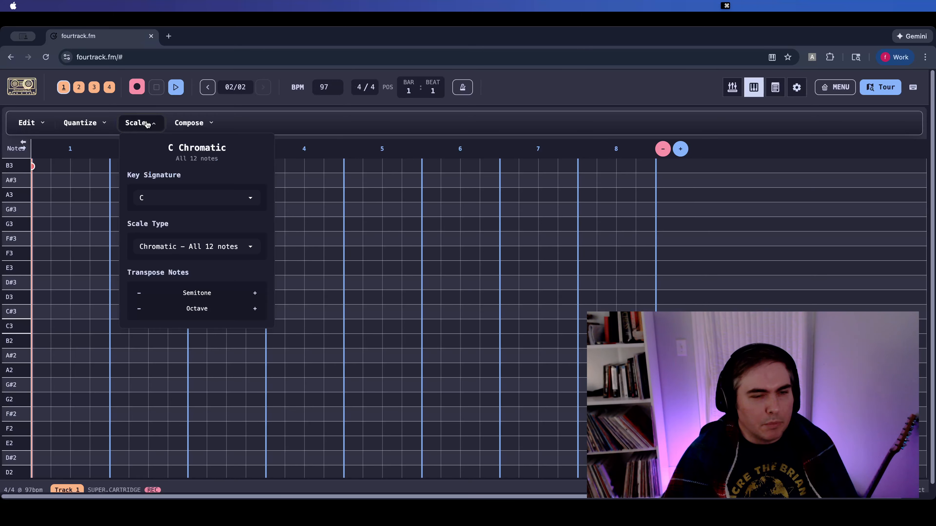
left_click(185, 125)
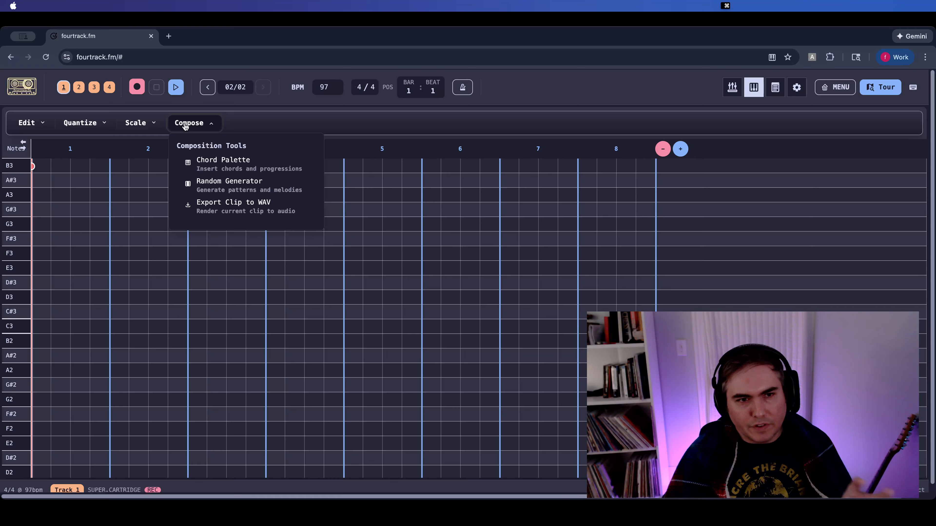
left_click(185, 126)
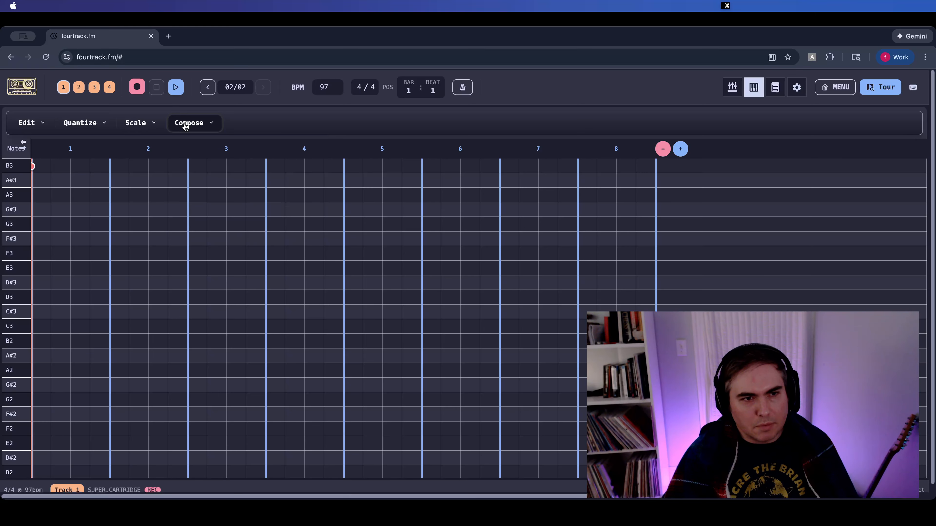
- Set the sequencer's key signature to D and its scale type to Major – Ionian mode
left_click(147, 128)
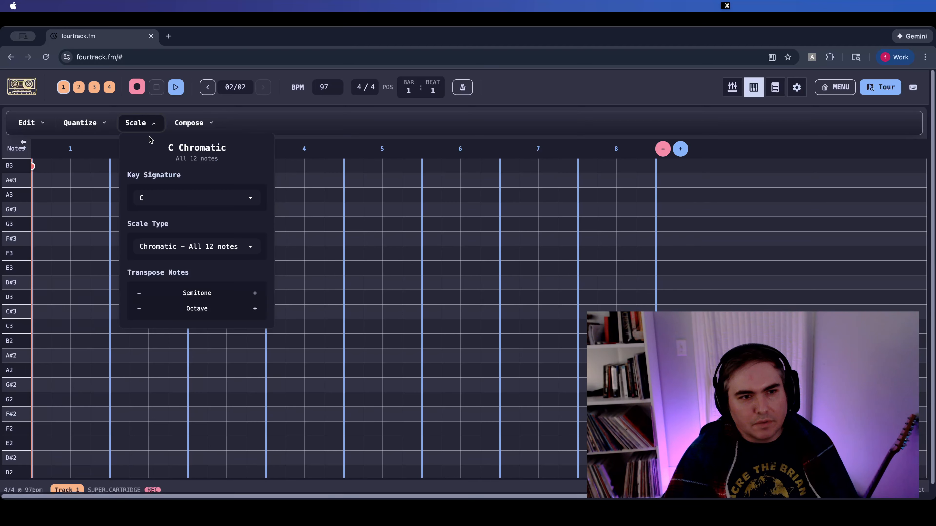
left_click(177, 199)
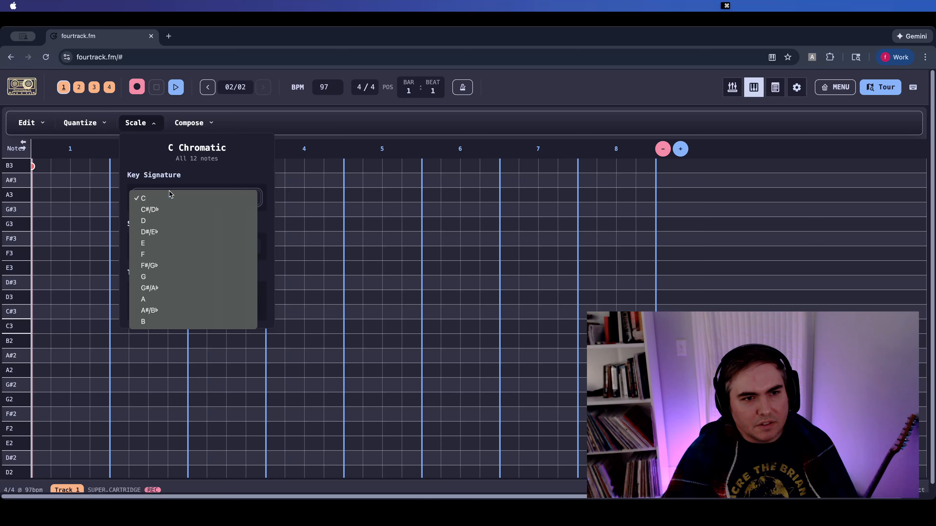
left_click(155, 209)
left_click(155, 222)
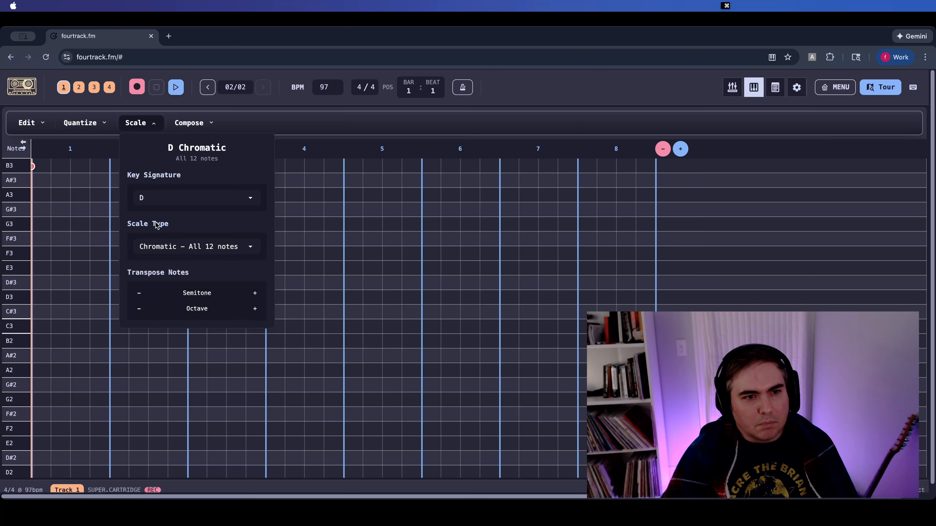
left_click(169, 246)
left_click(170, 258)
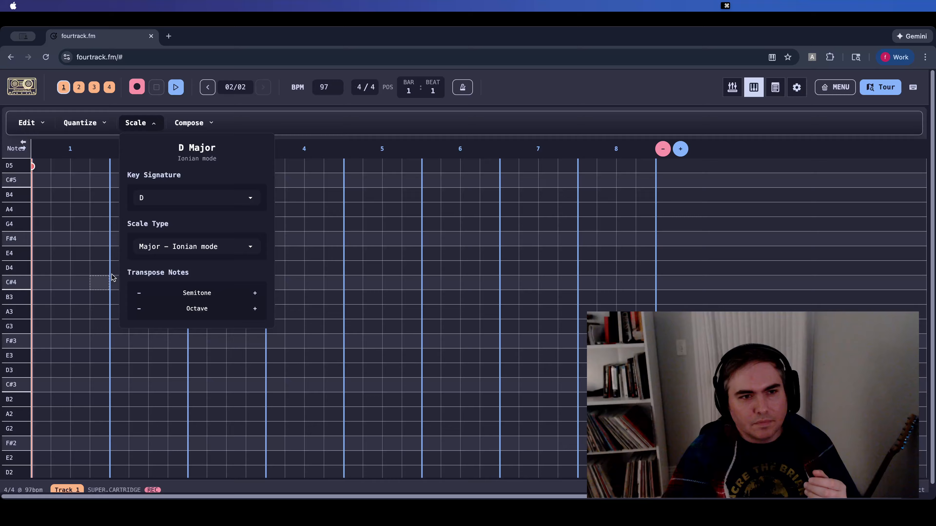
- Return the key signature to C and the scale type to Chromatic – All 12 notes
left_click(157, 201)
left_click(155, 179)
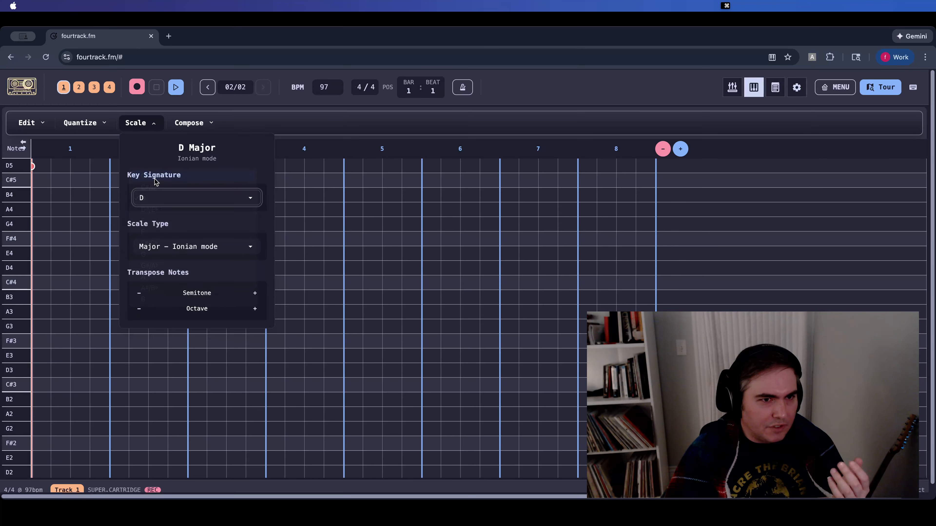
left_click(175, 251)
left_click(173, 238)
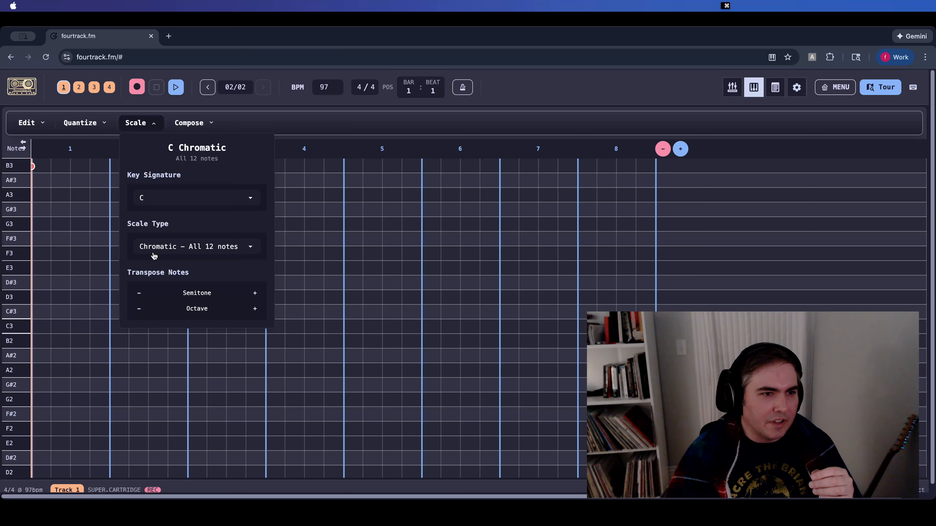
- Set the key signature to F and the scale type to Minor – Natural minor, and audition the F3 key
left_click(176, 197)
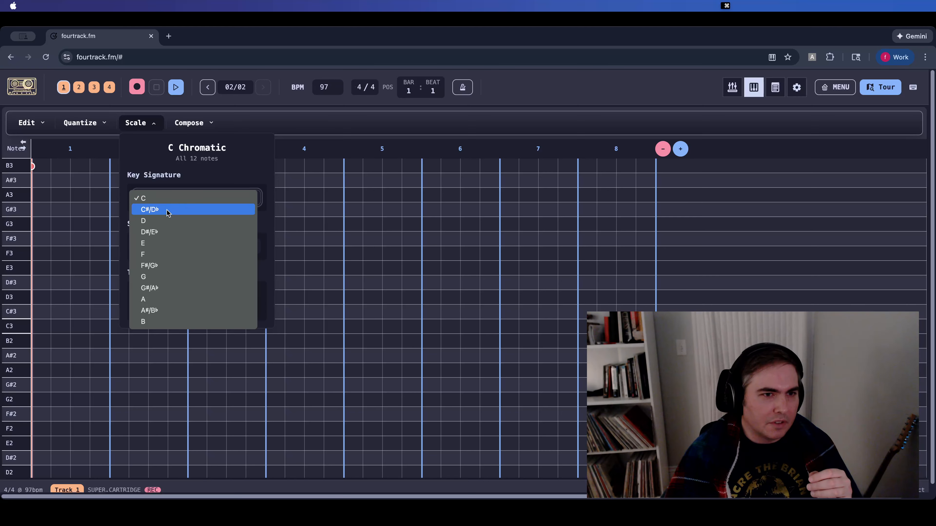
left_click(164, 255)
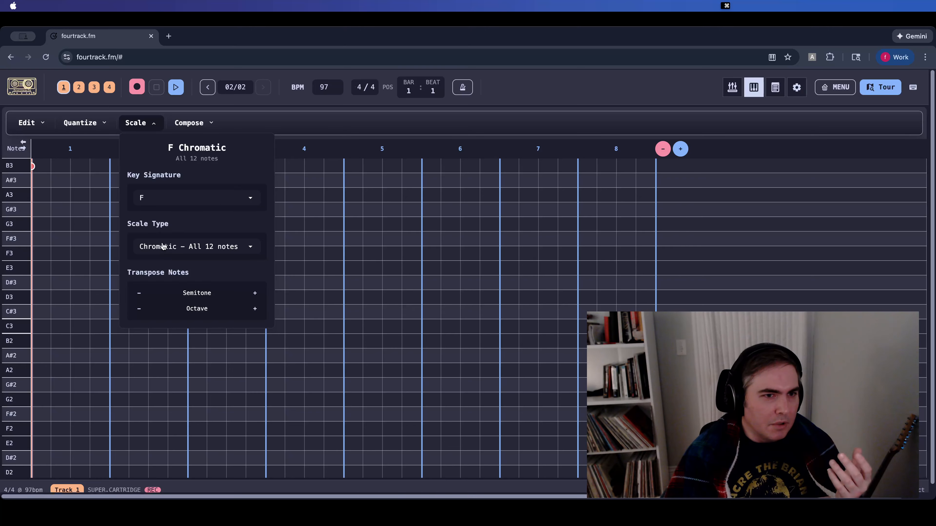
left_click(163, 247)
left_click(165, 267)
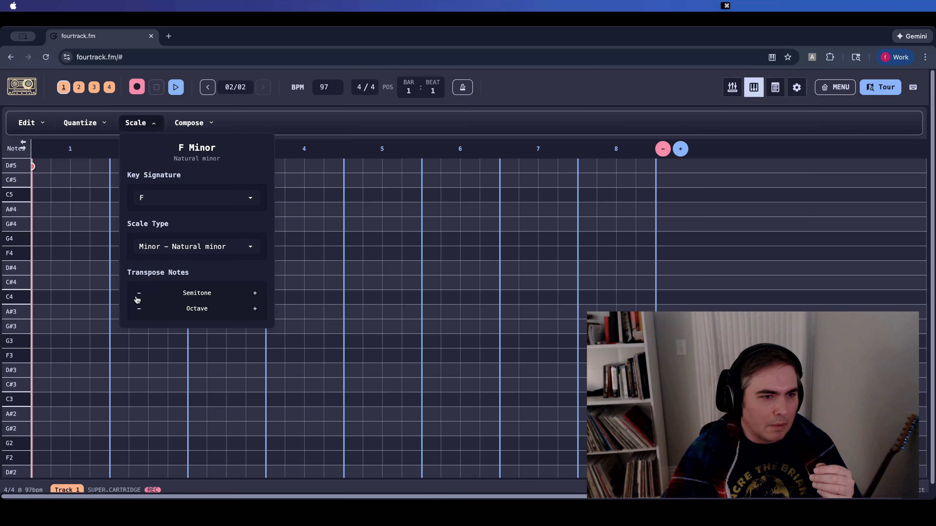
left_click(20, 354)
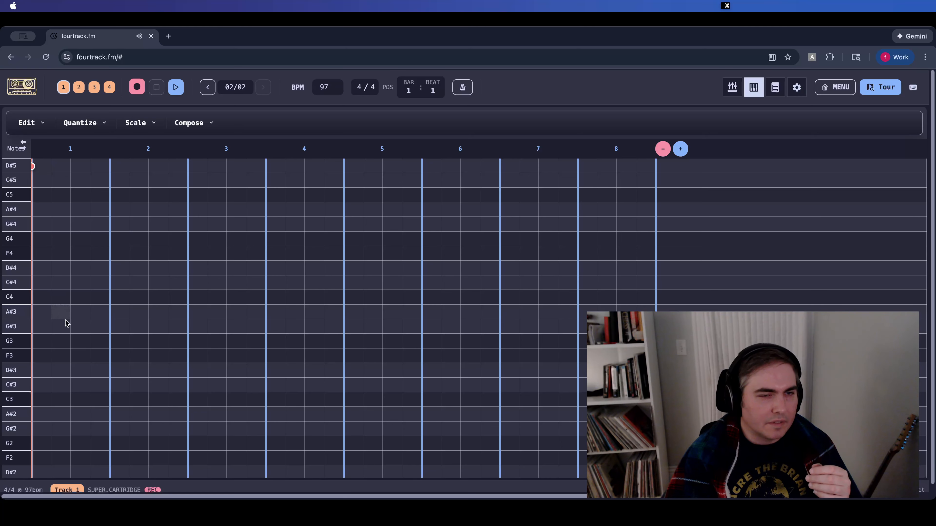
- Place single notes across beats 1 to 8 in order: C#3, C#4, G4, G#4, C4, G3, C#4, G4, D#3 and G2
left_click(43, 387)
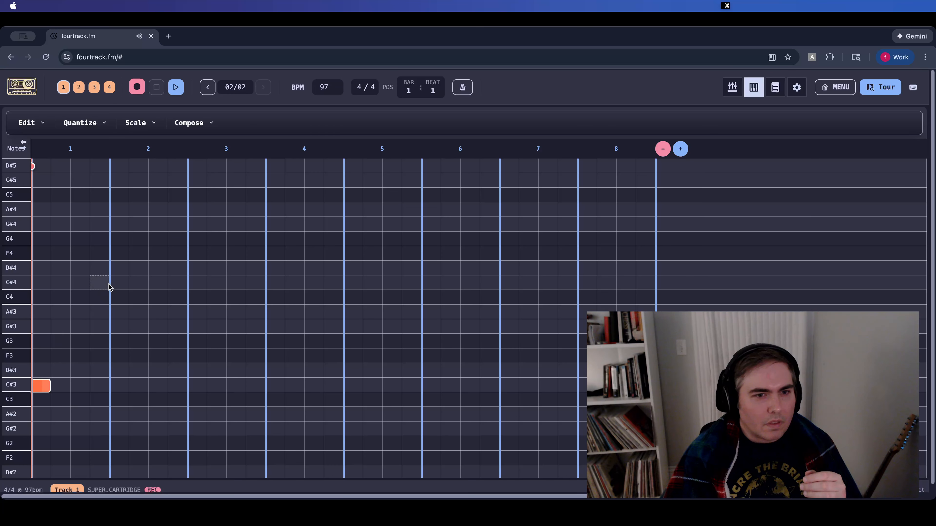
left_click(118, 283)
left_click(137, 239)
left_click(255, 225)
left_click(314, 297)
left_click(352, 343)
left_click(411, 284)
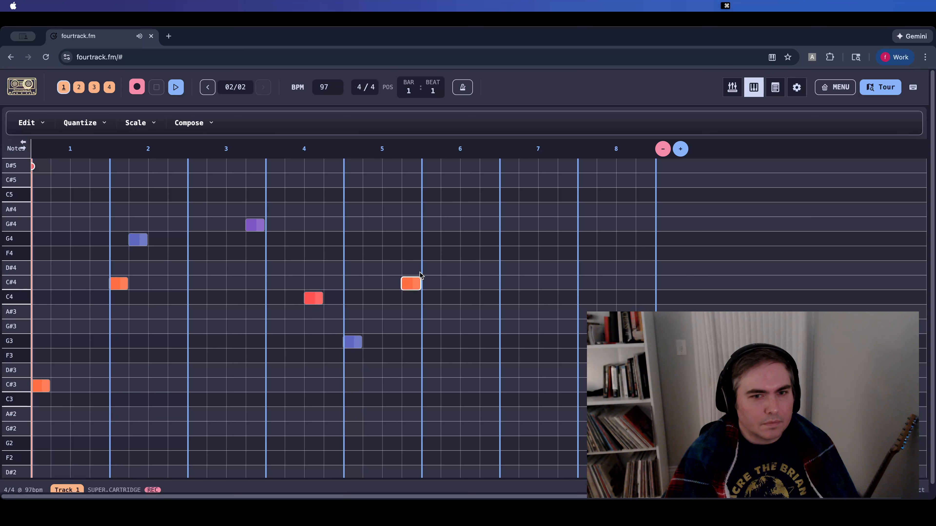
left_click(449, 240)
left_click(528, 371)
left_click(584, 444)
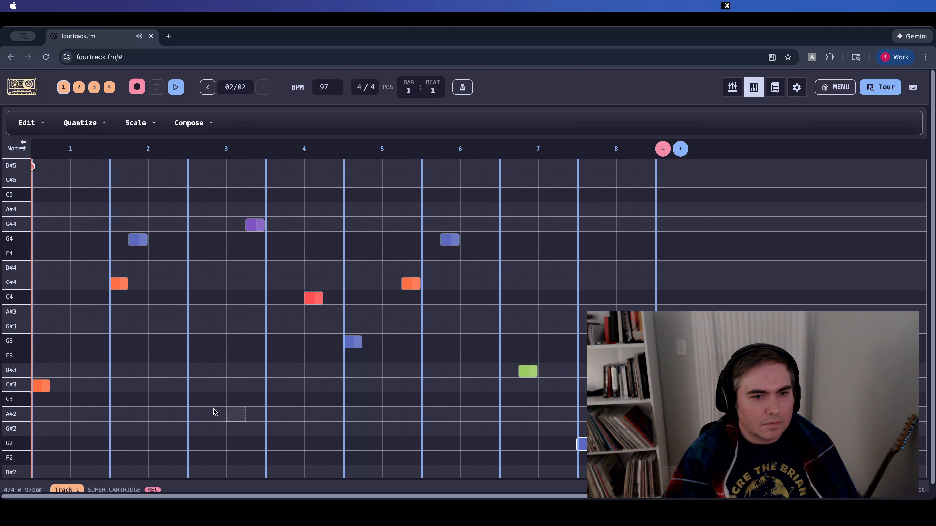
- Add A#2 on beat 2, F2 on beat 1 and a D#3 note stretched from beat 1 into beat 4, and play the pattern
left_click(177, 415)
left_click(59, 459)
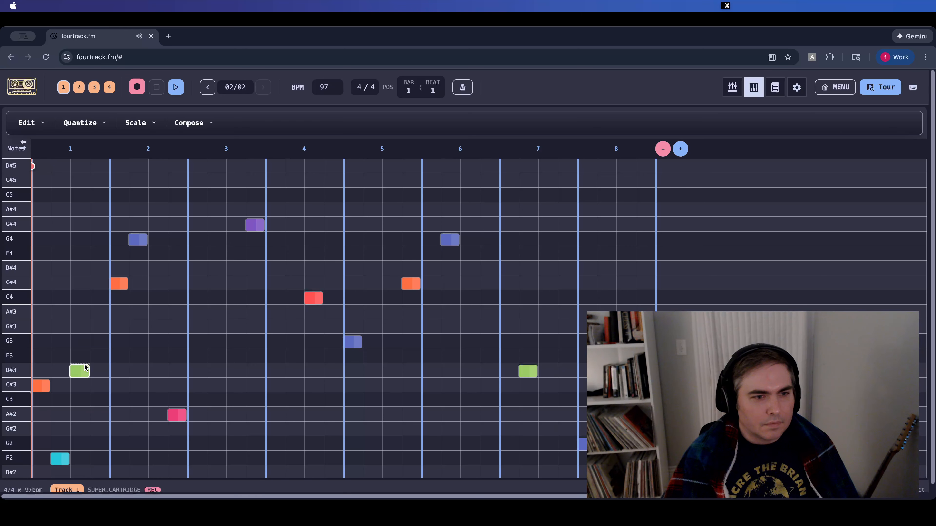
left_click_drag(88, 370, 307, 367)
key("space")
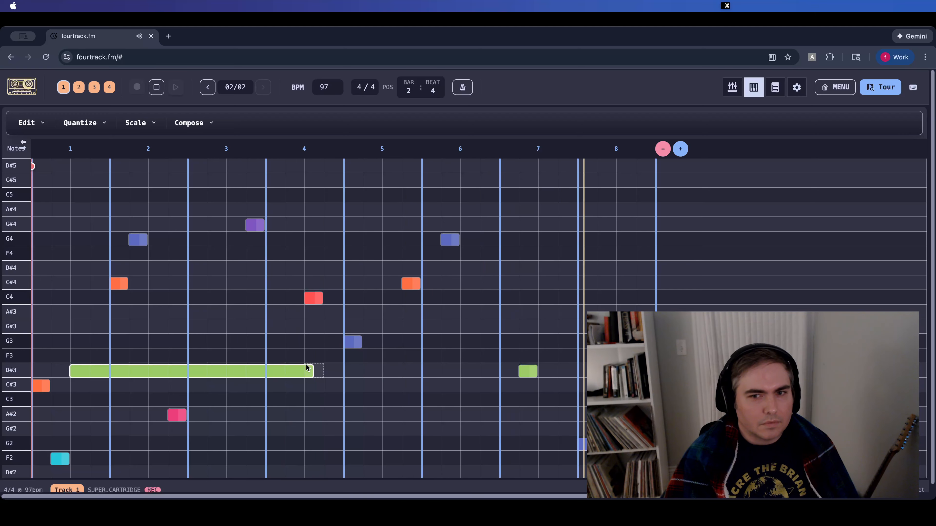
key("space")
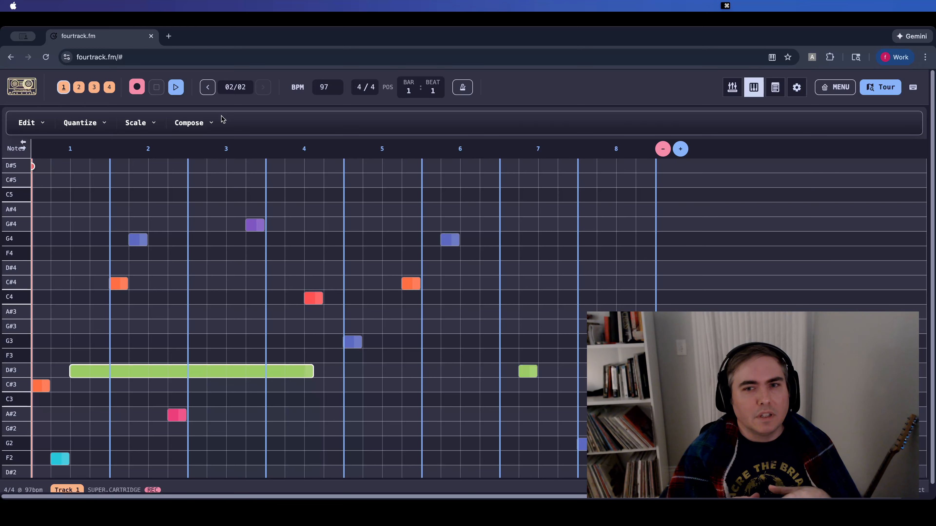
- Open the Chord Palette to examine its chord, performance slot and articulation options, and close it
left_click(205, 126)
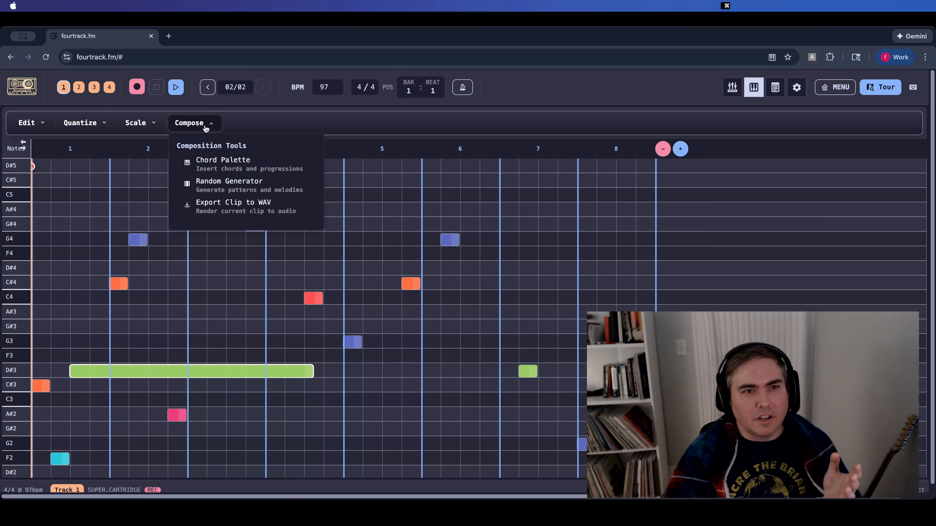
left_click(216, 165)
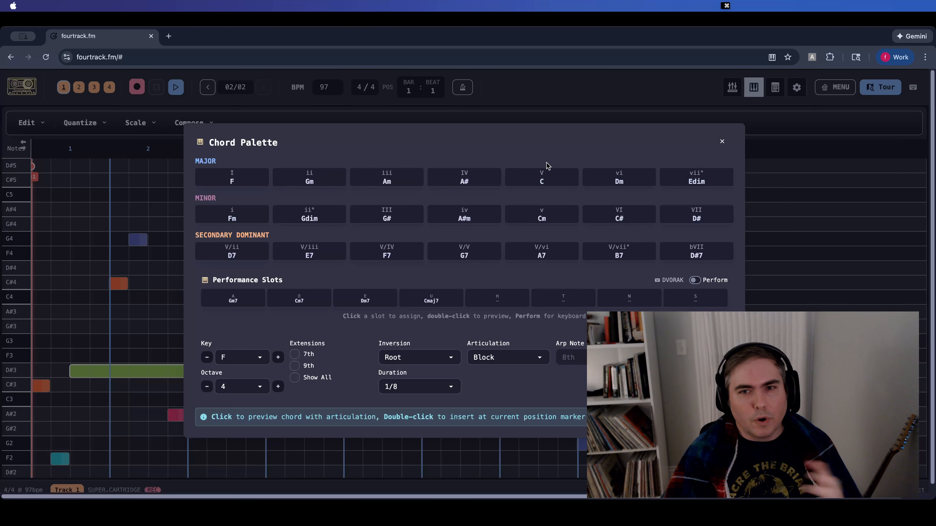
left_click(723, 146)
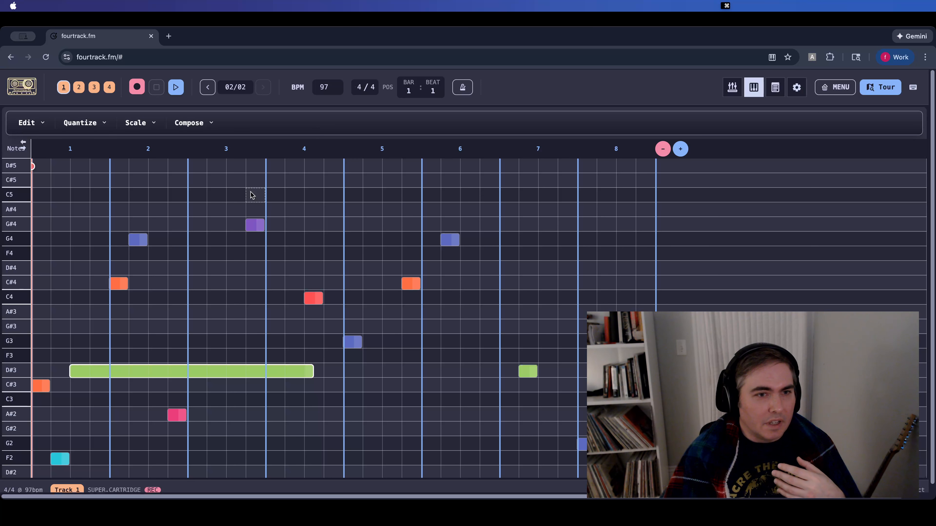
- Bring up and dismiss the sequence editing commands, and add an A#4 note directly above the G#4 note in beat 3
right_click(179, 209)
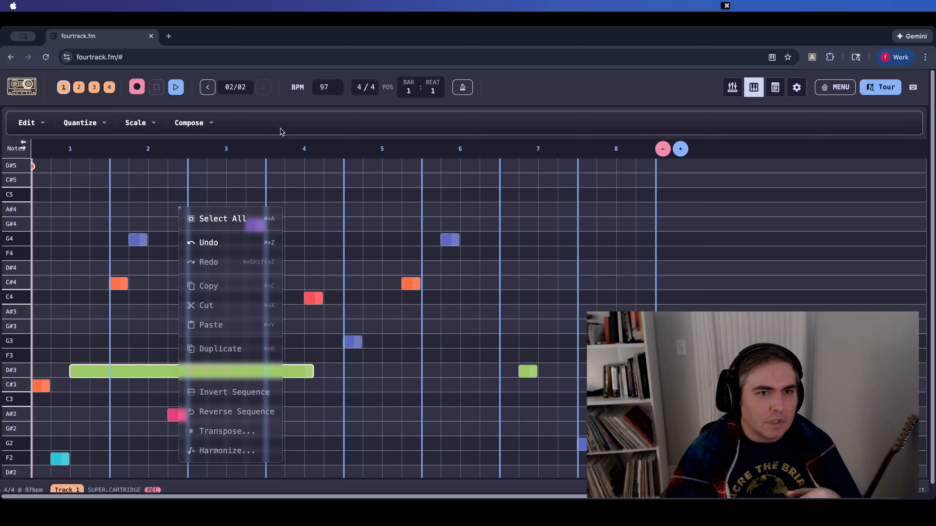
left_click(281, 136)
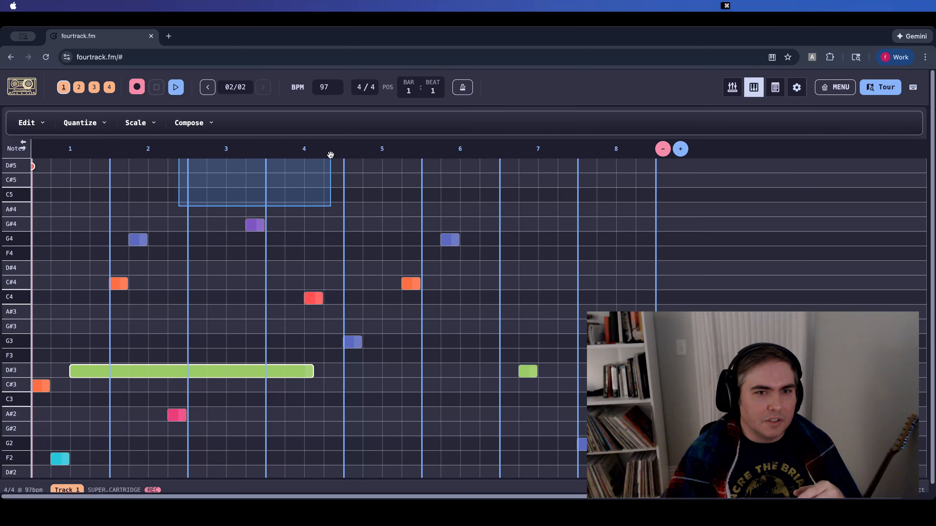
left_click(257, 210)
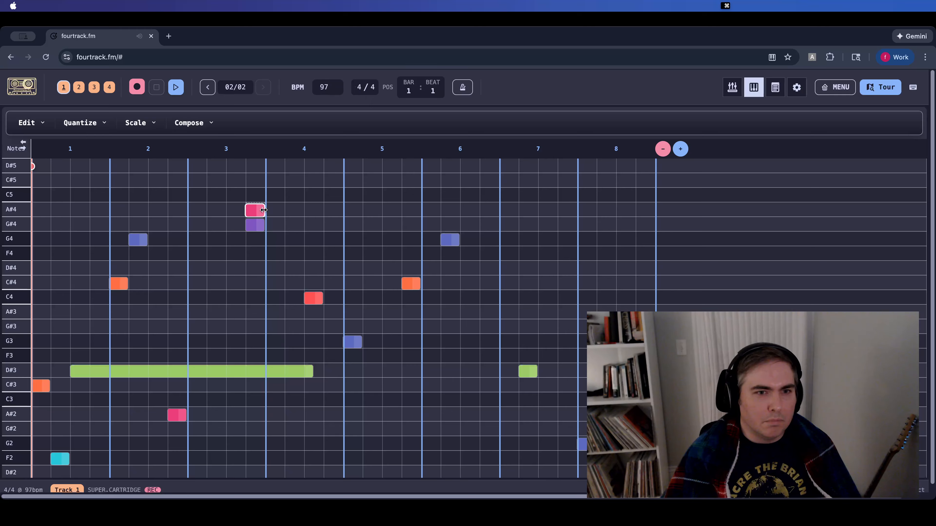
- Open the keyboard shortcuts reference to review the transport, track, recording and scene commands, and close it
left_click(914, 88)
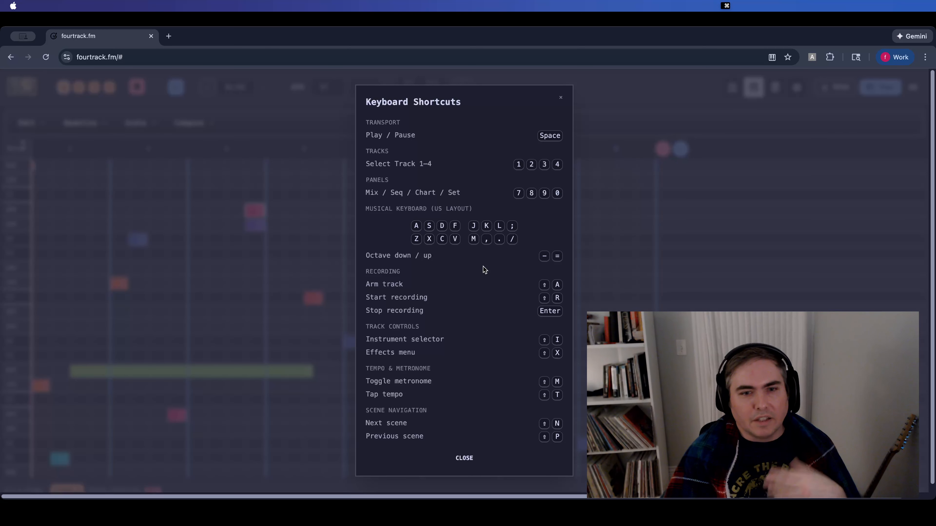
left_click(468, 457)
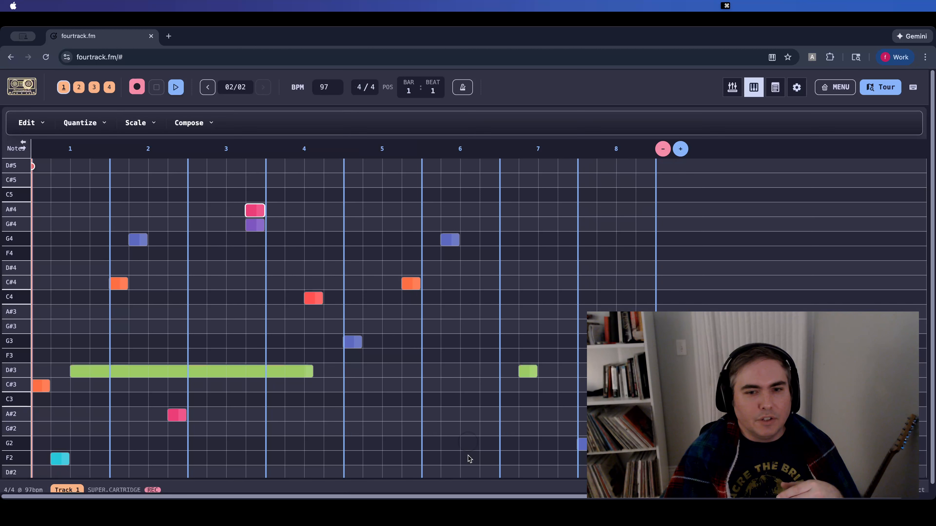